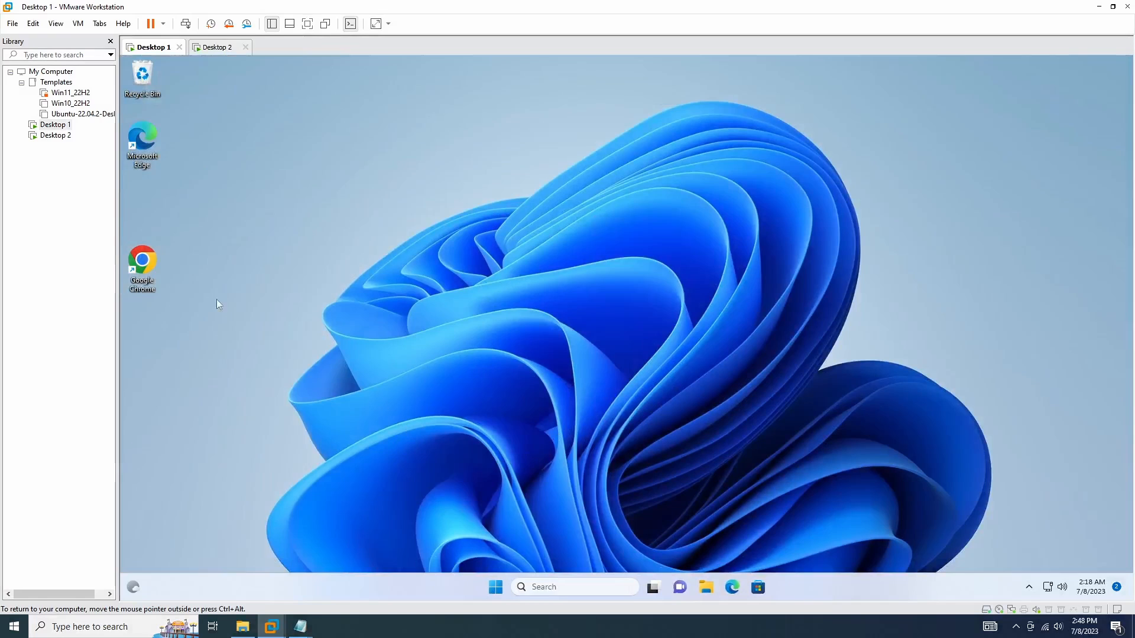
Step: Launch Google Chrome and go to remotedesktop.google.com
double_click(143, 263)
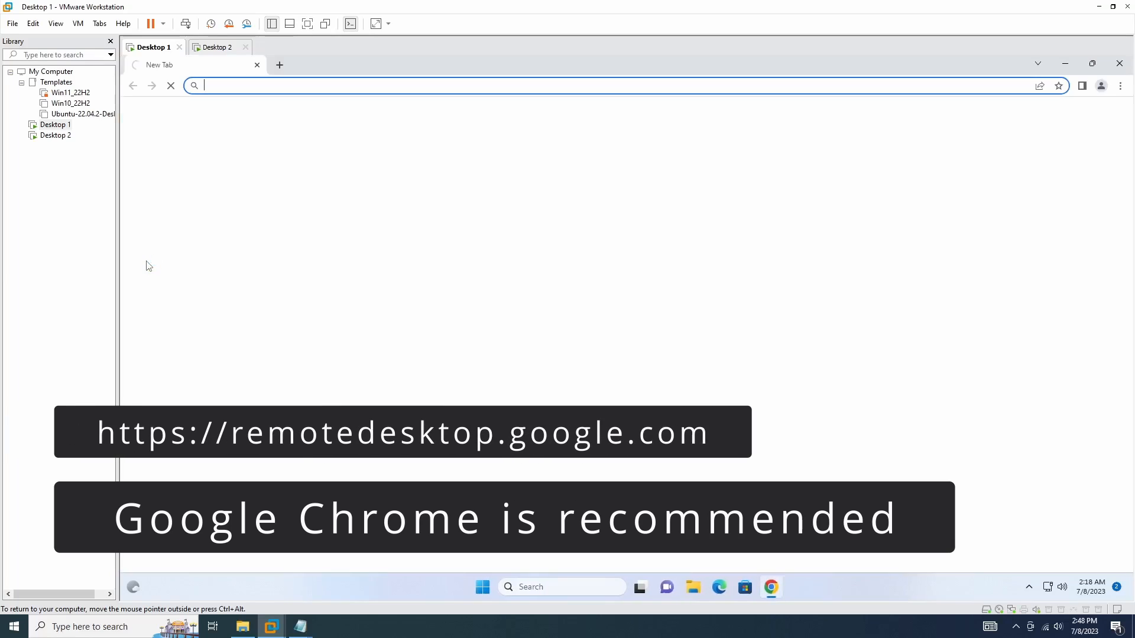
text(https://remotedesktop.google.com/)
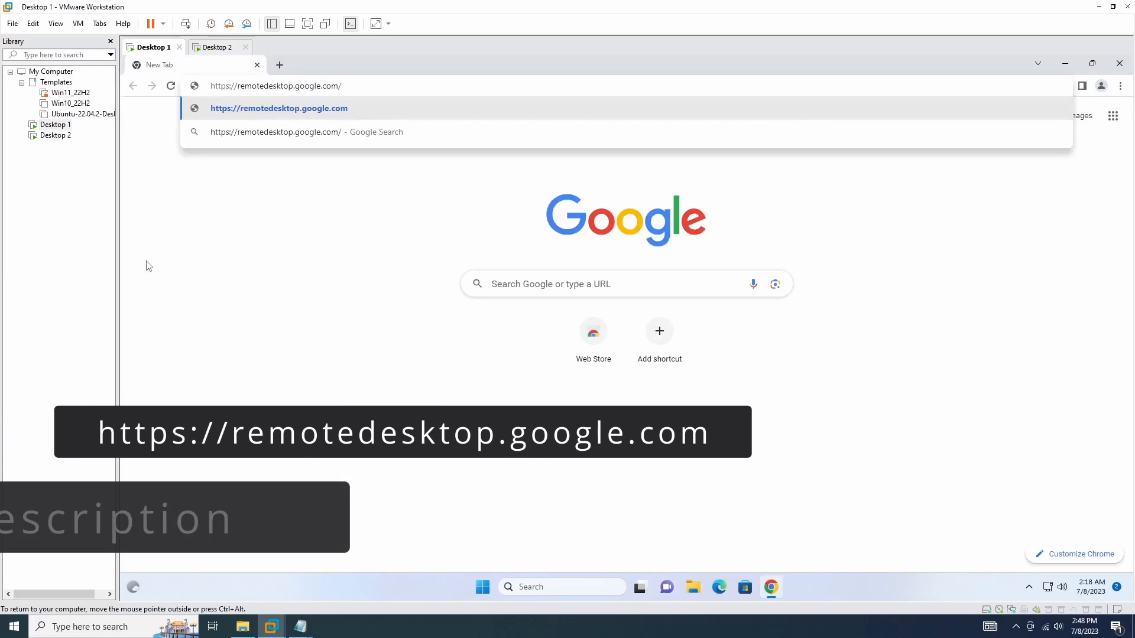
key(Return)
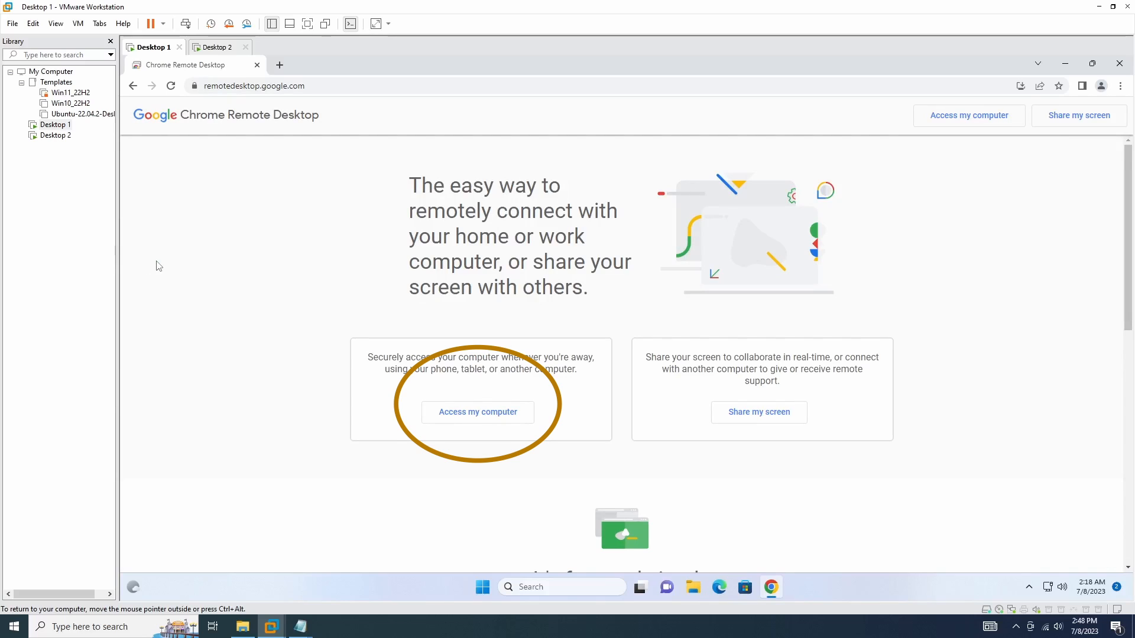
Step: Choose Access my computer and sign in with the Google account e-mail and password
click(486, 427)
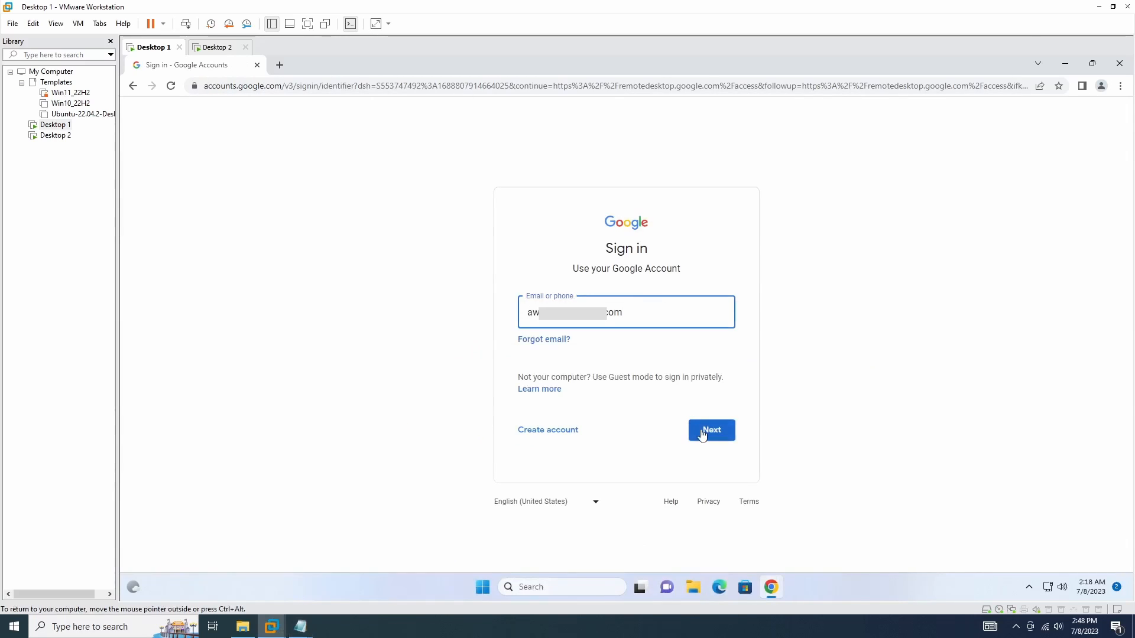
click(702, 433)
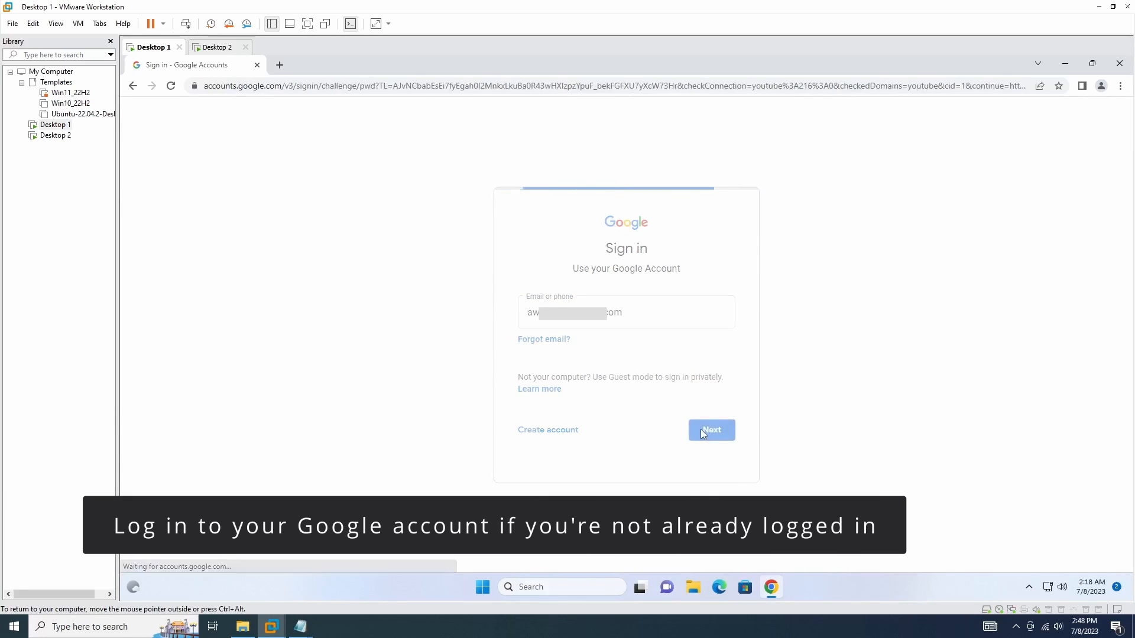
key(ctrl+v)
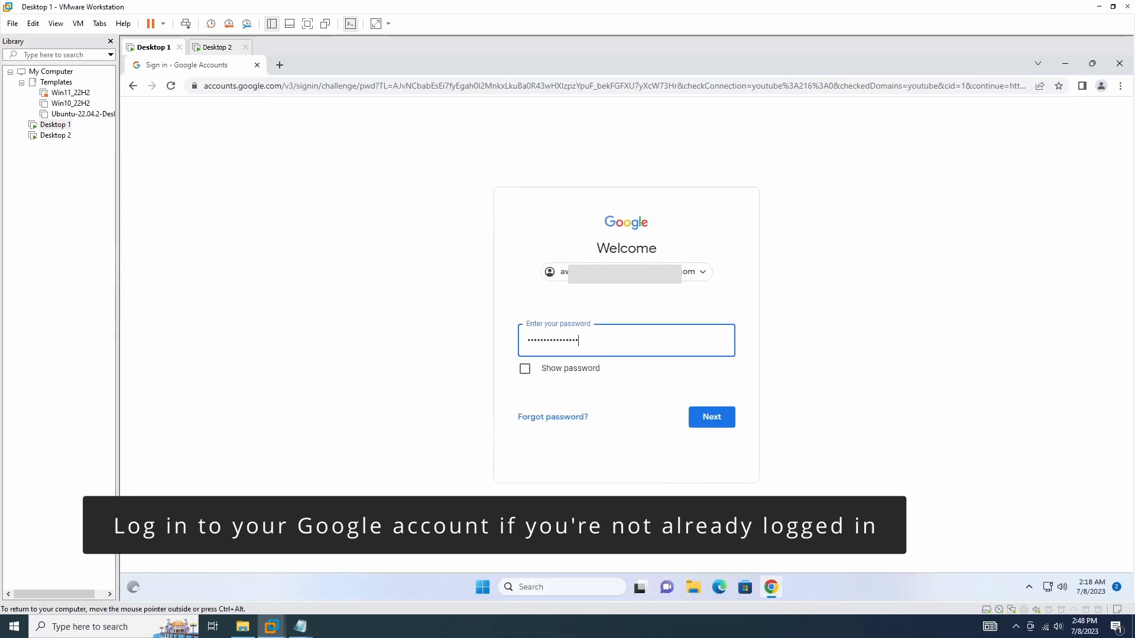
click(714, 417)
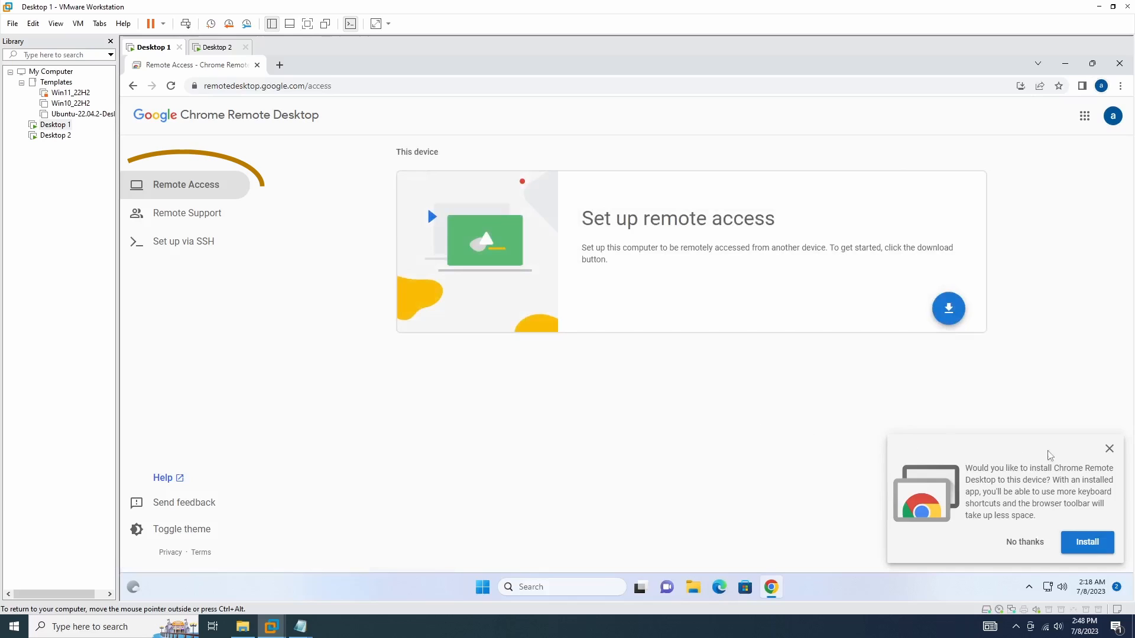
Step: Add the Chrome Remote Desktop extension to Chrome and download its 19.7 MB host installer
click(1110, 451)
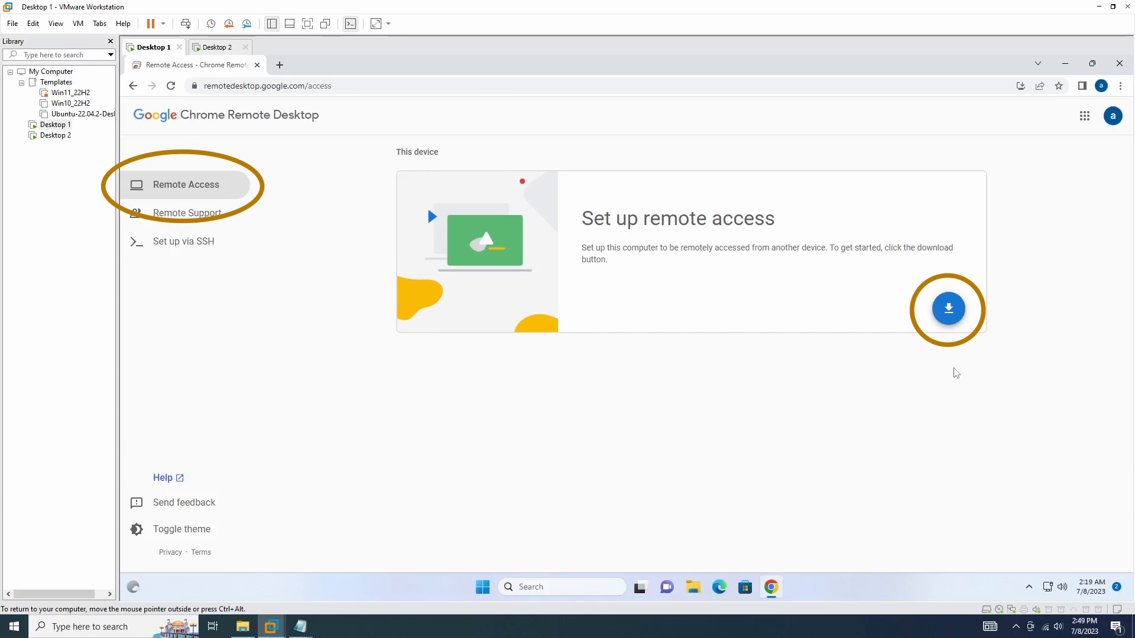
click(950, 321)
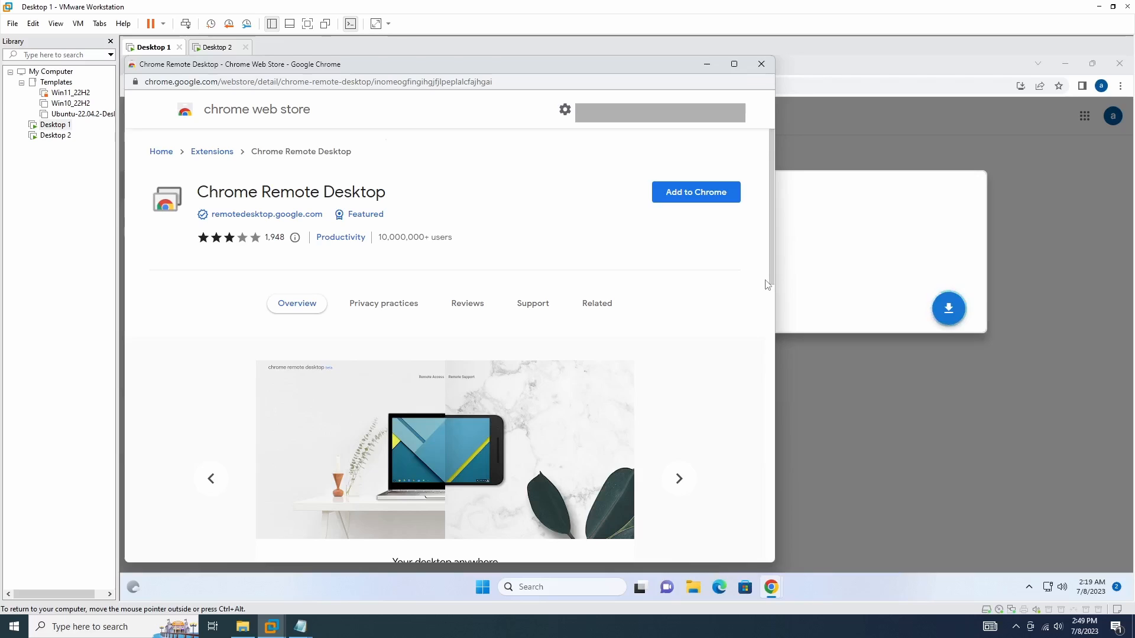
click(690, 201)
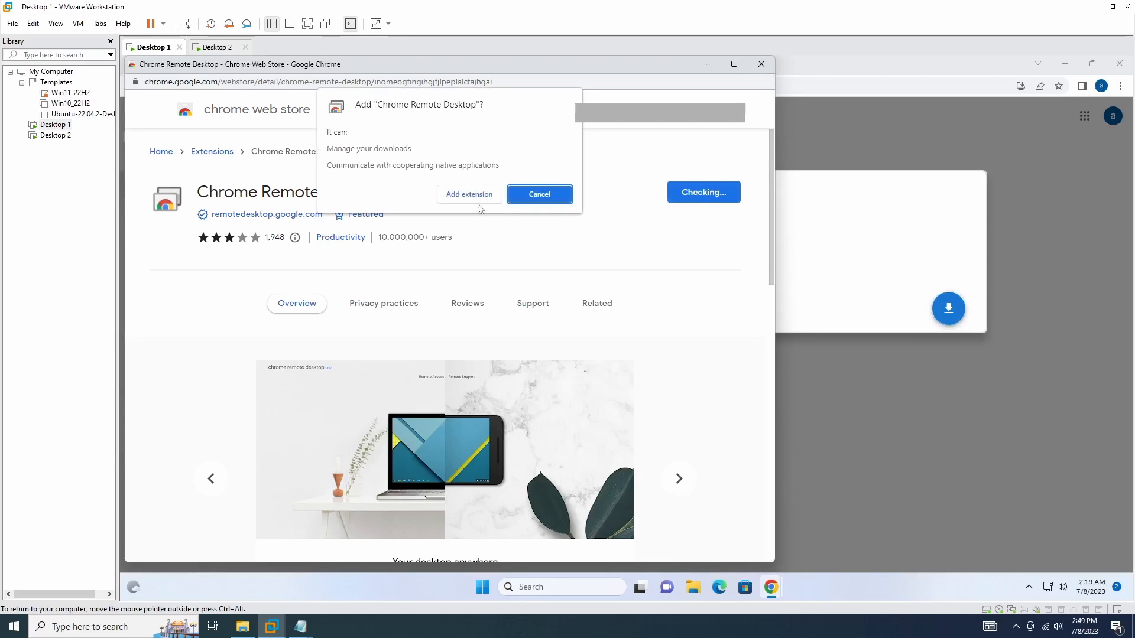
click(469, 194)
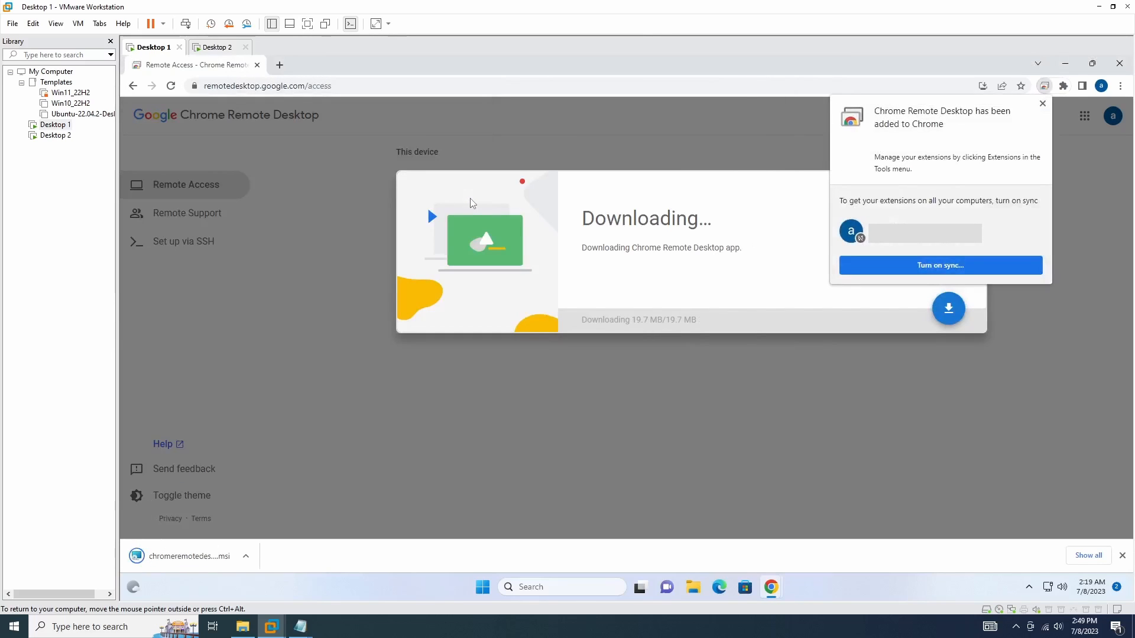
click(1042, 104)
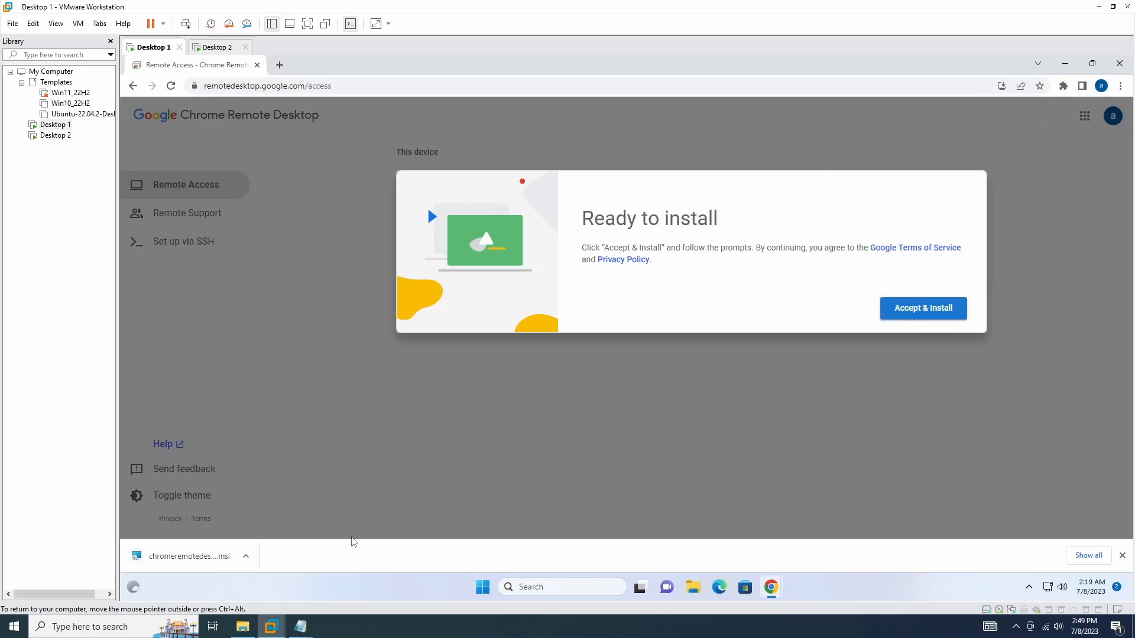
Step: Run chromeremotedesktophost from the Downloads folder, approve it, and close File Explorer
key(super+e)
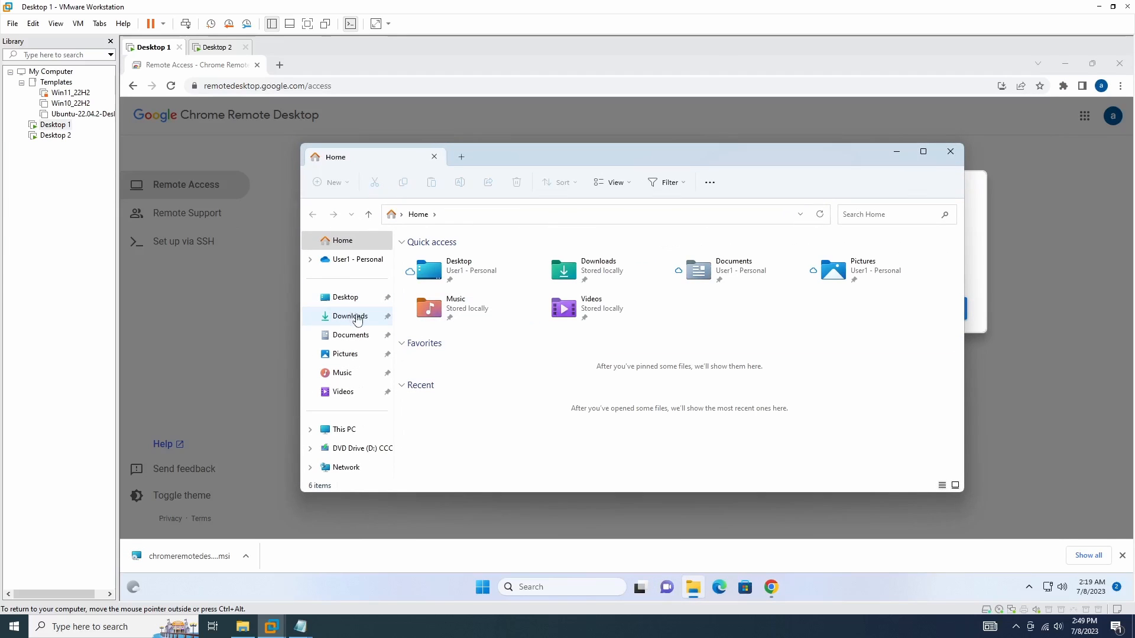
click(357, 317)
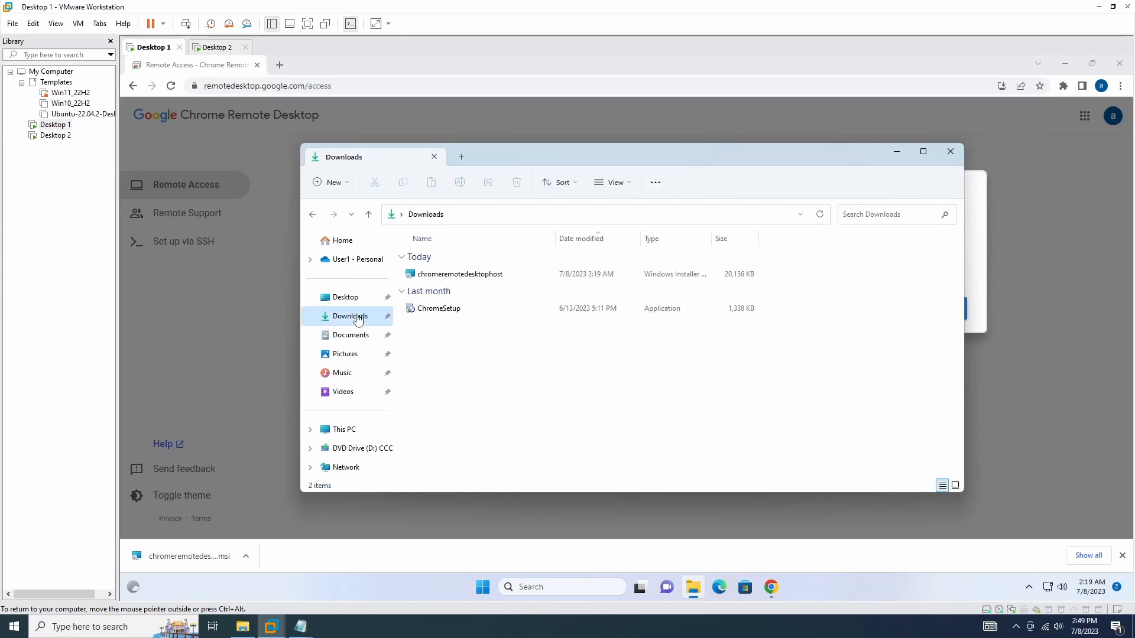
double_click(467, 274)
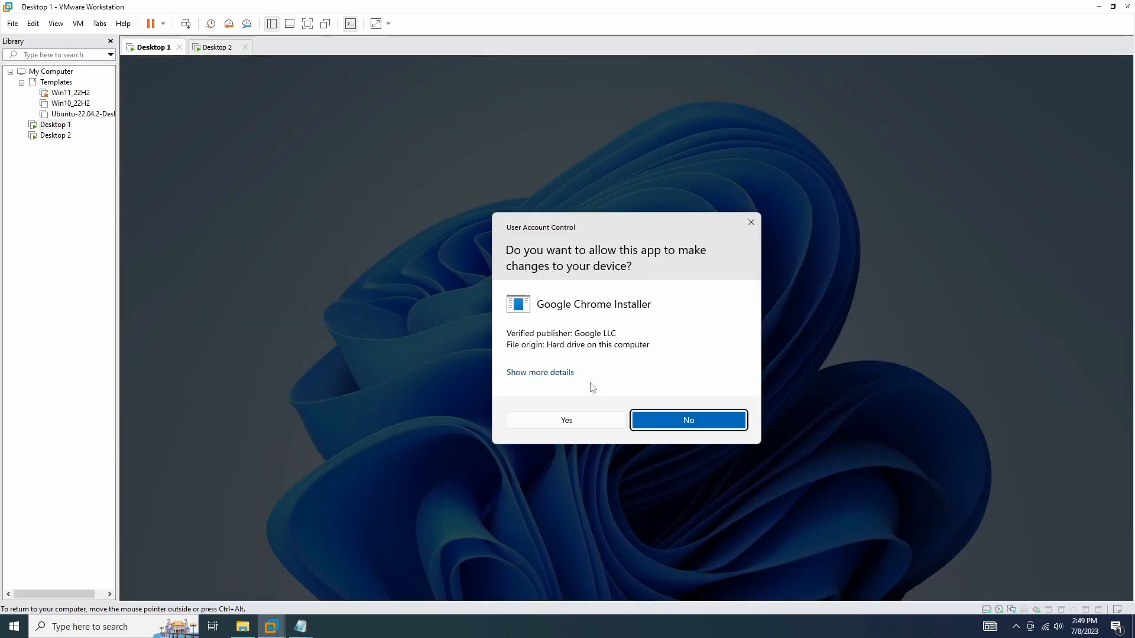
click(582, 424)
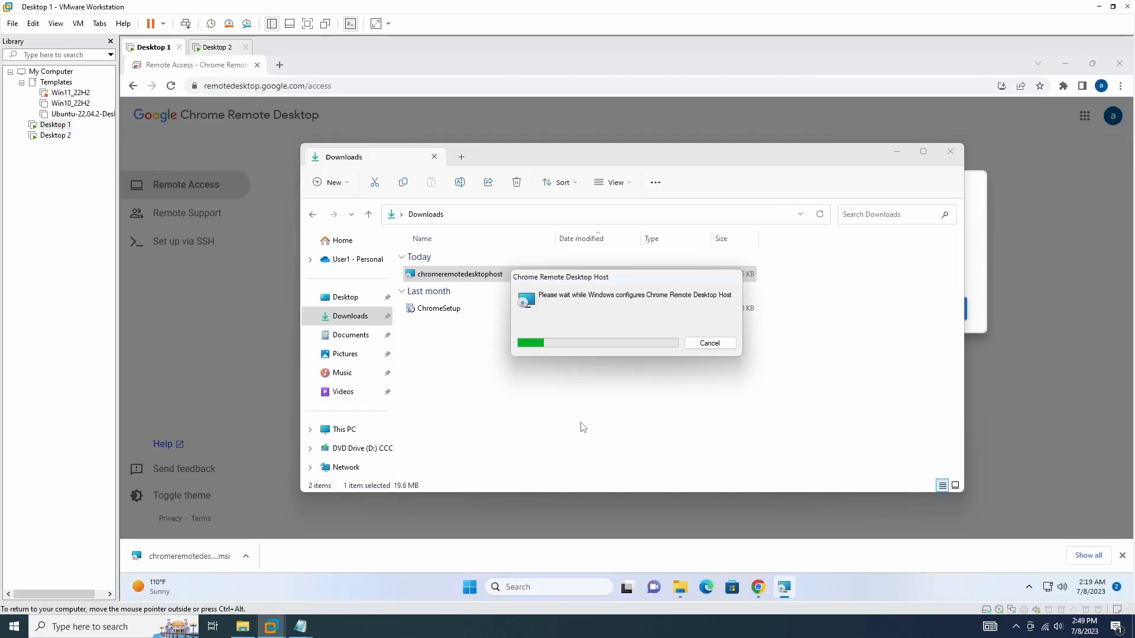
click(951, 152)
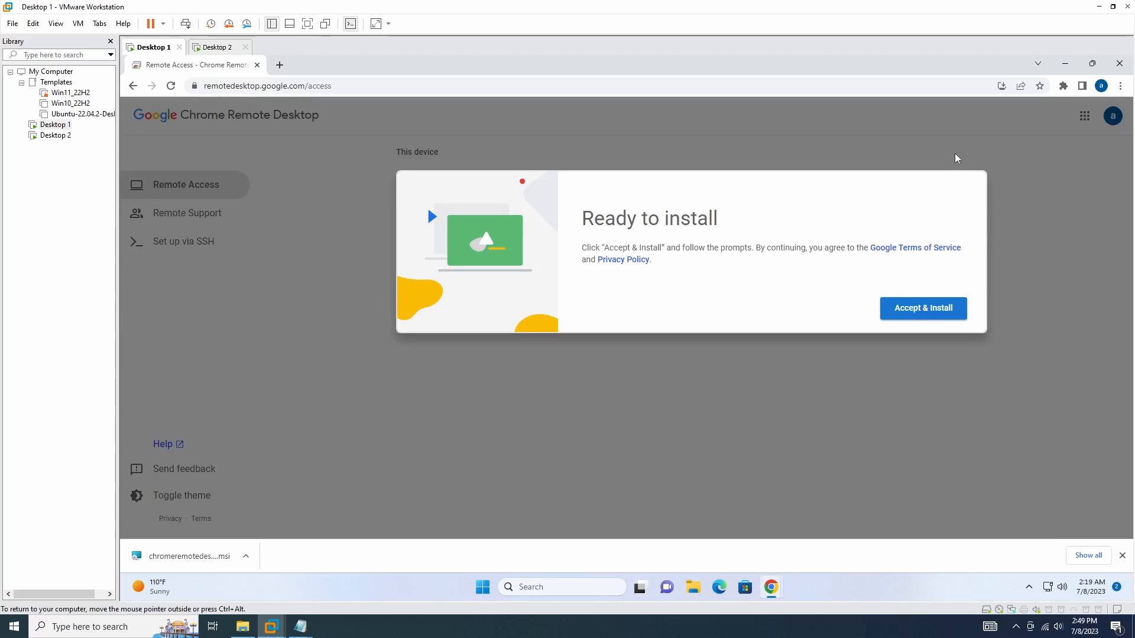
Step: Reload the page, turn on remote access, and name the computer DESKTOP-01
click(171, 86)
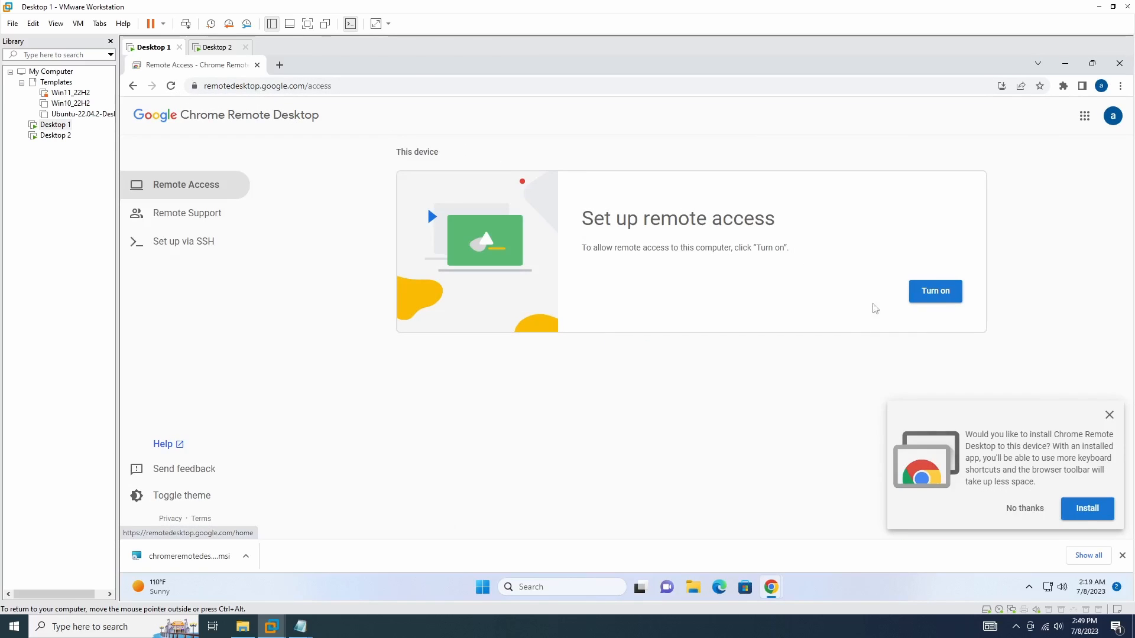
click(1108, 419)
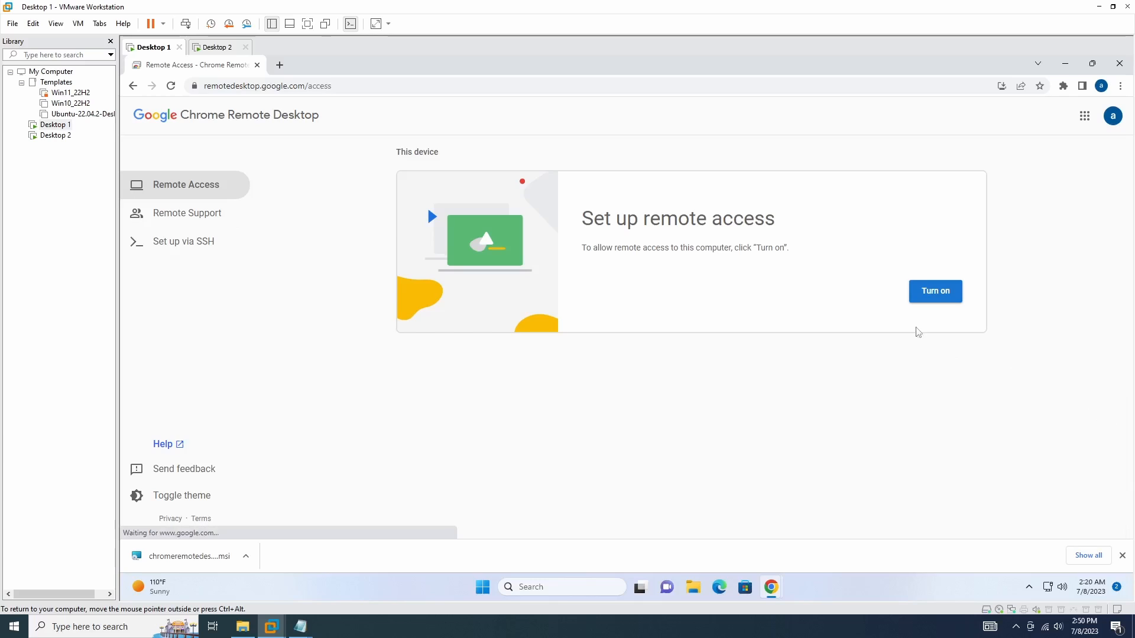
click(940, 302)
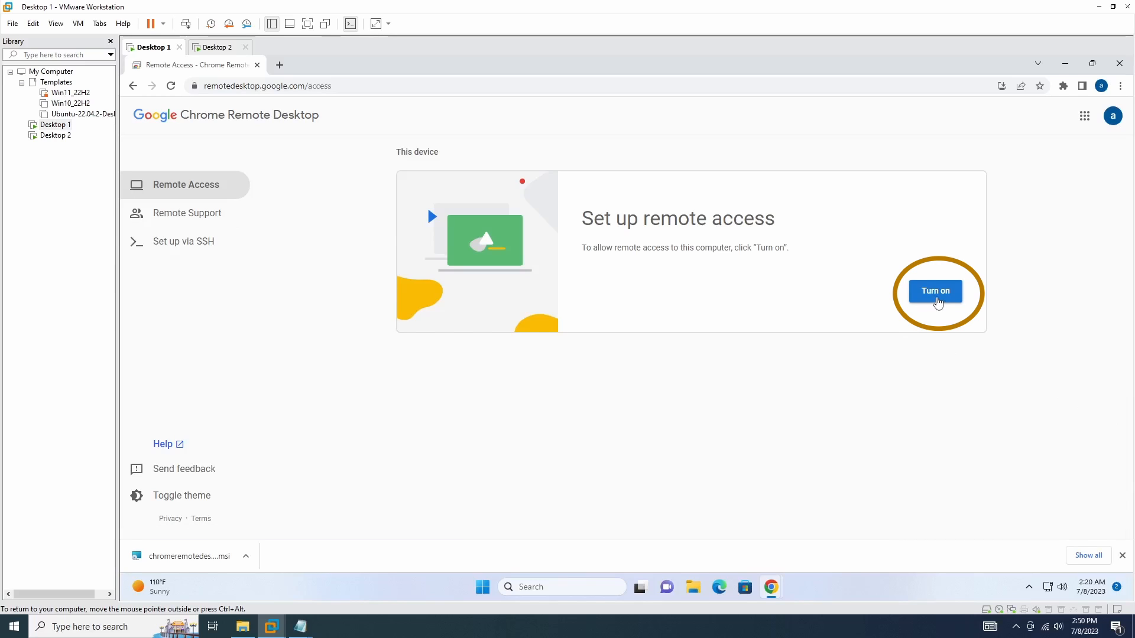
click(937, 301)
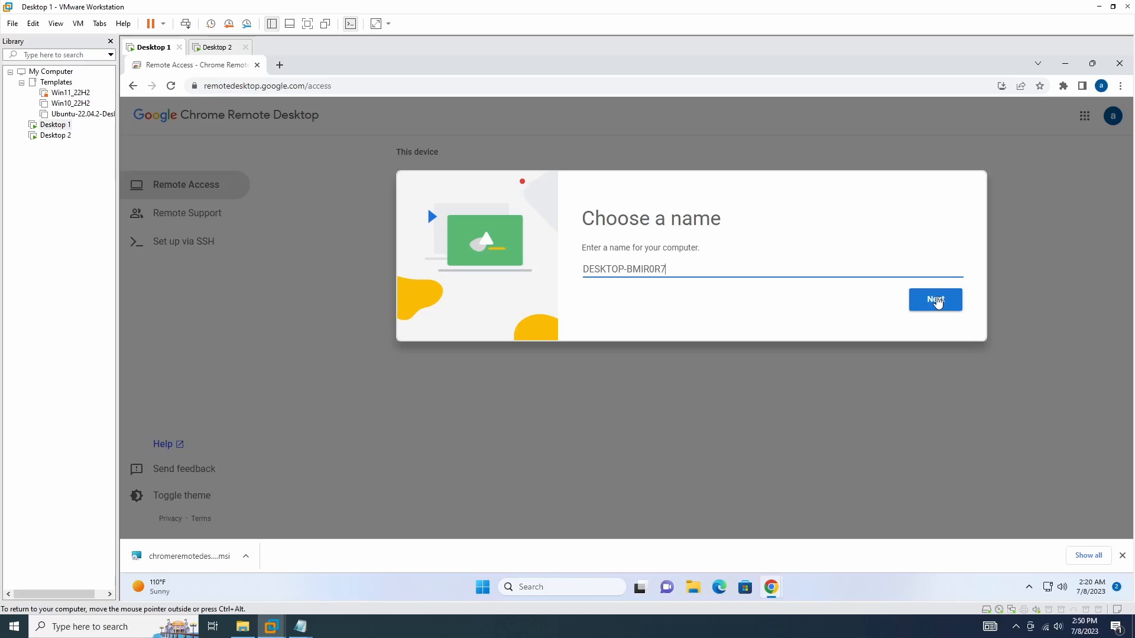
key(BackSpace)
key(BackSpace)
key(BackSpace)
key(BackSpace)
key(BackSpace)
key(BackSpace)
key(BackSpace)
text(01)
click(934, 308)
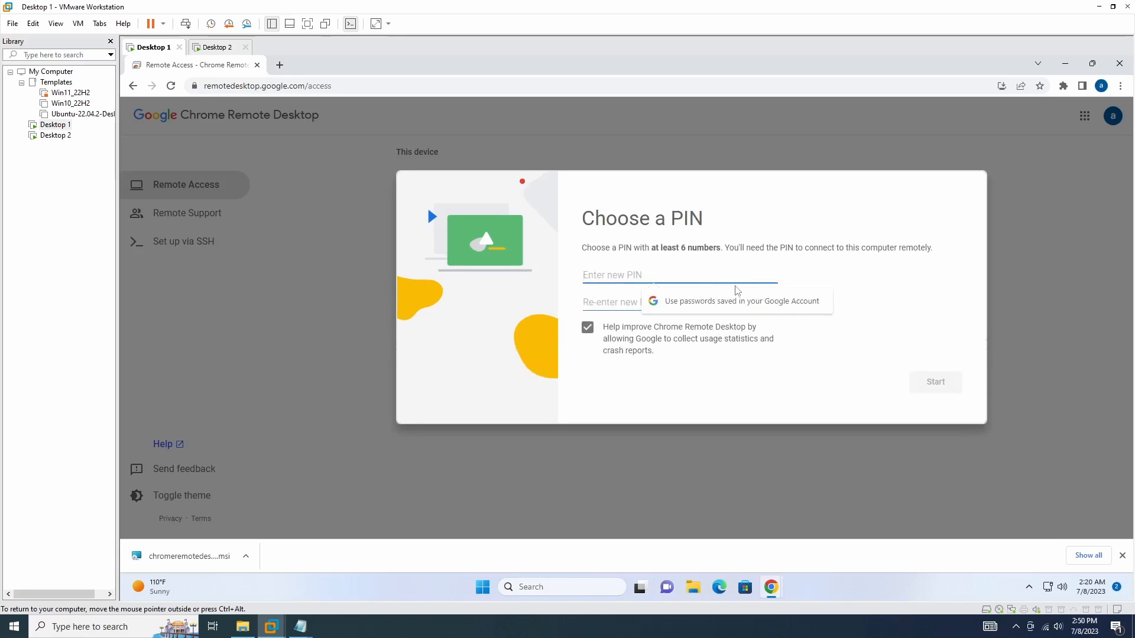
Step: Enter and confirm a six-digit PIN, then start remote access
text(123456)
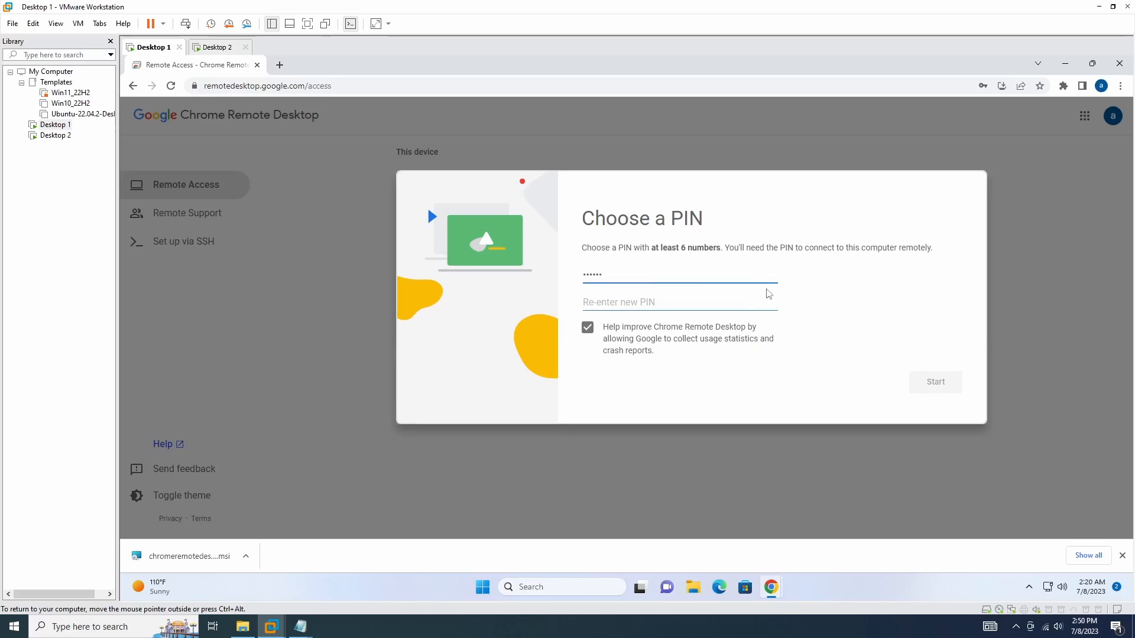
key(Tab)
text(123456)
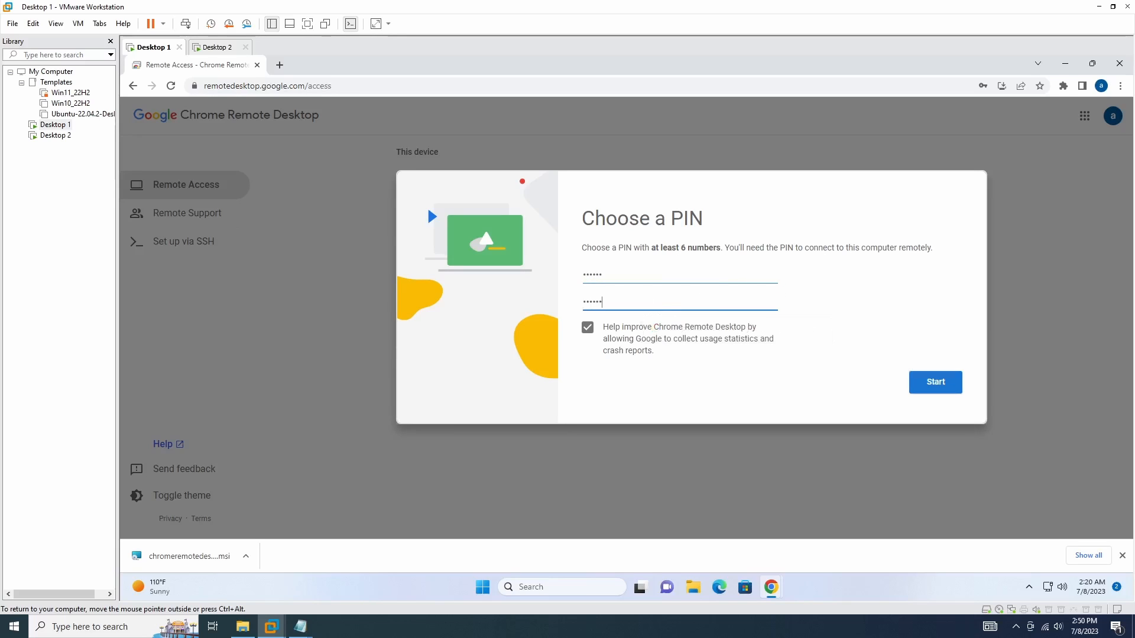
click(934, 387)
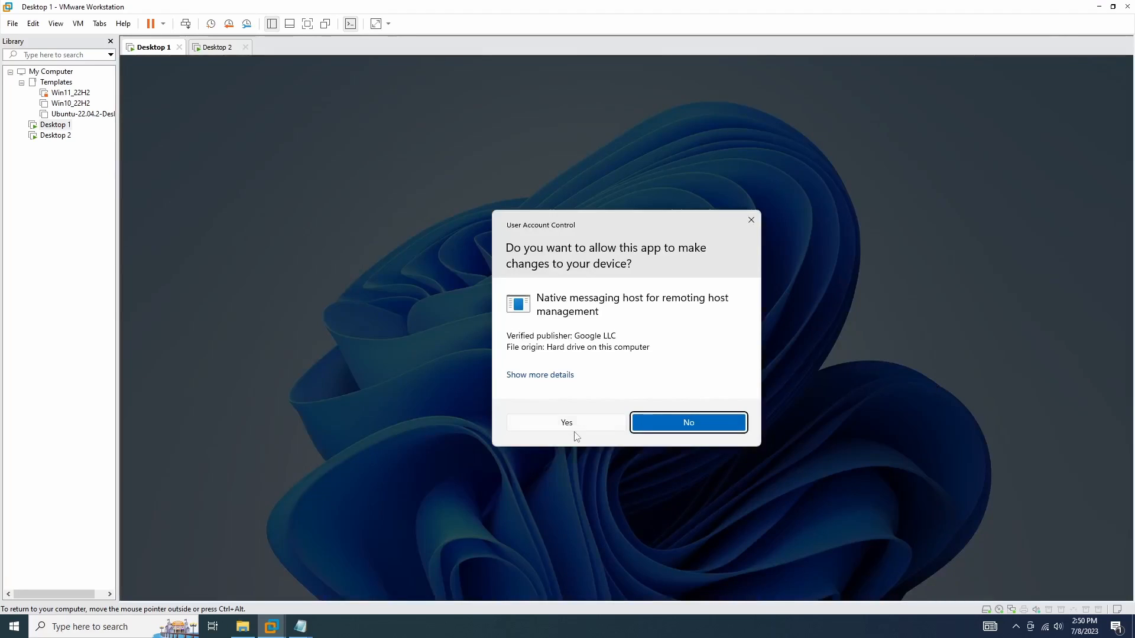
Step: Approve the host service, reload until DESKTOP-01 shows Online, then move to Desktop 2
click(573, 428)
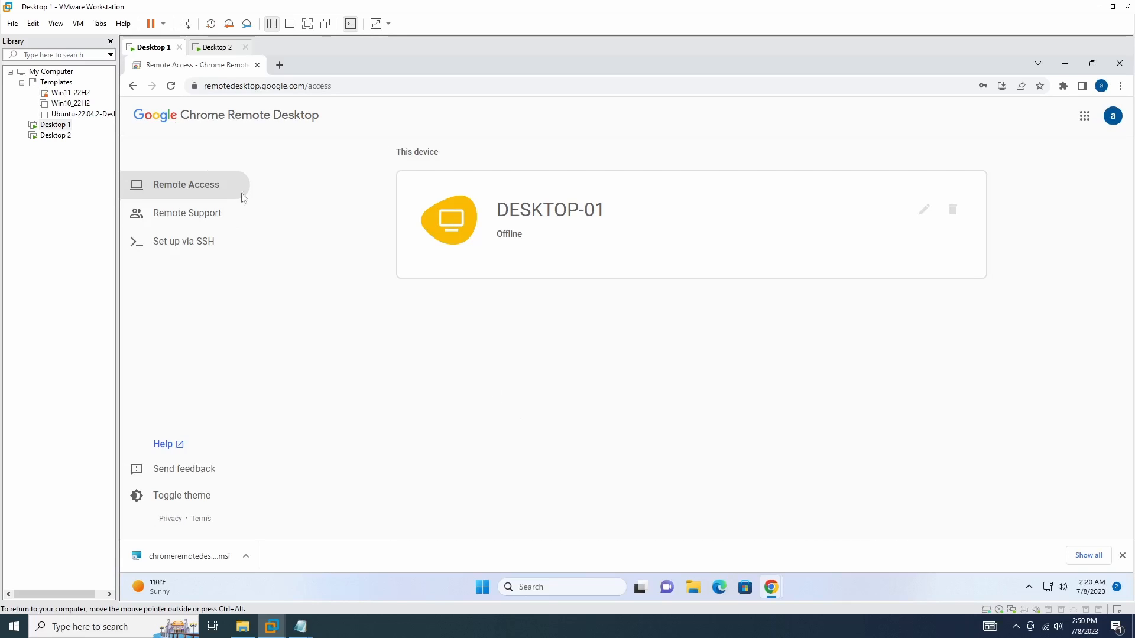
click(171, 86)
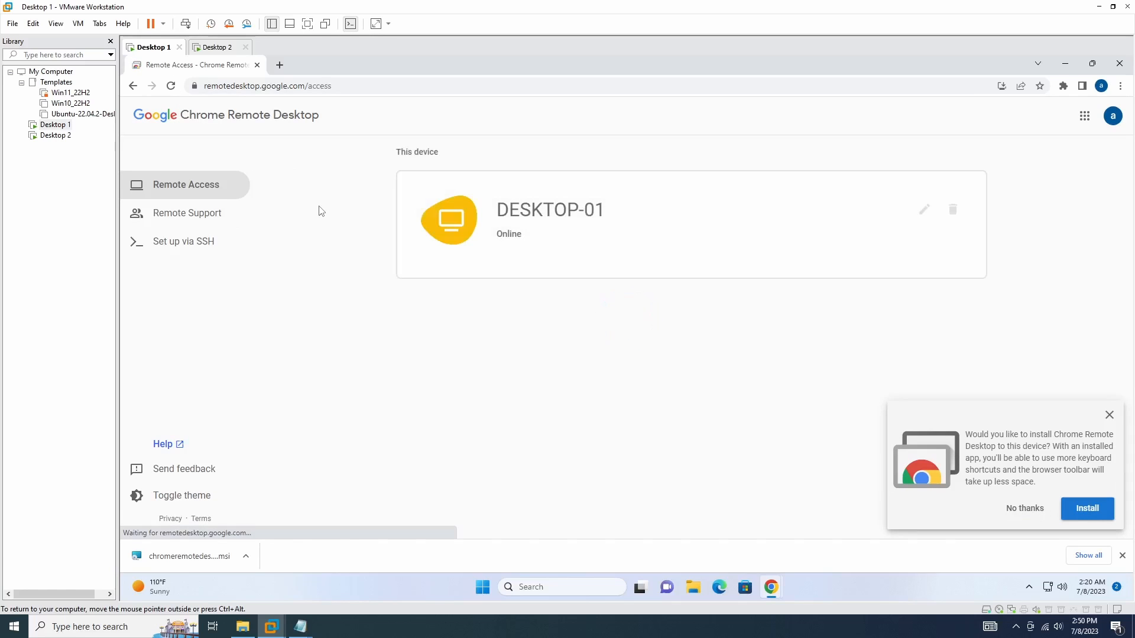
click(1110, 416)
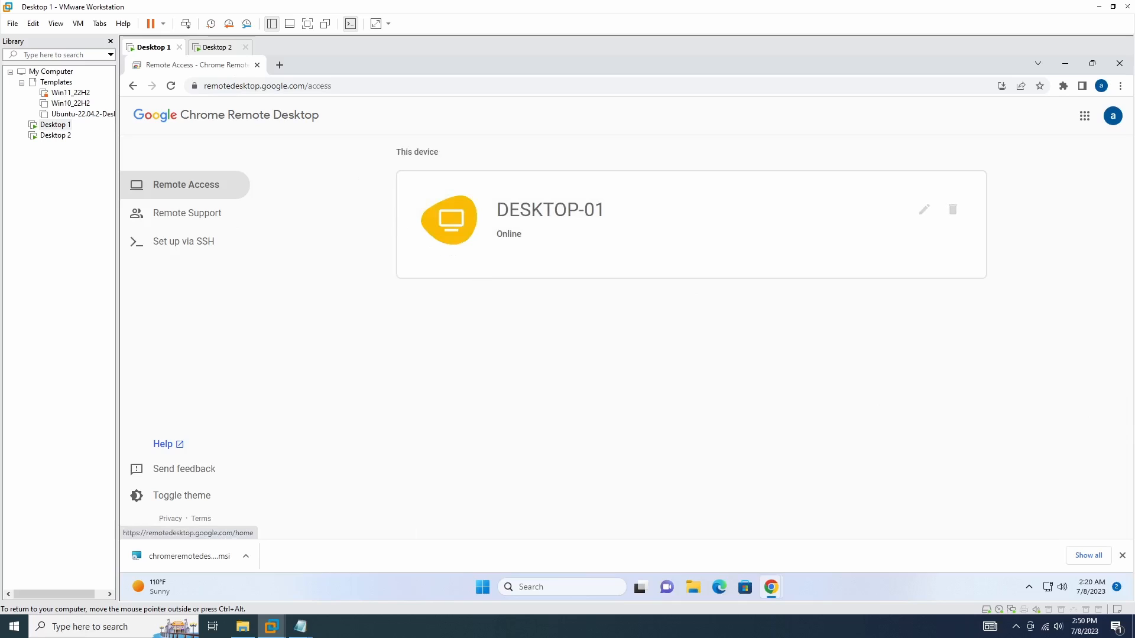
click(216, 47)
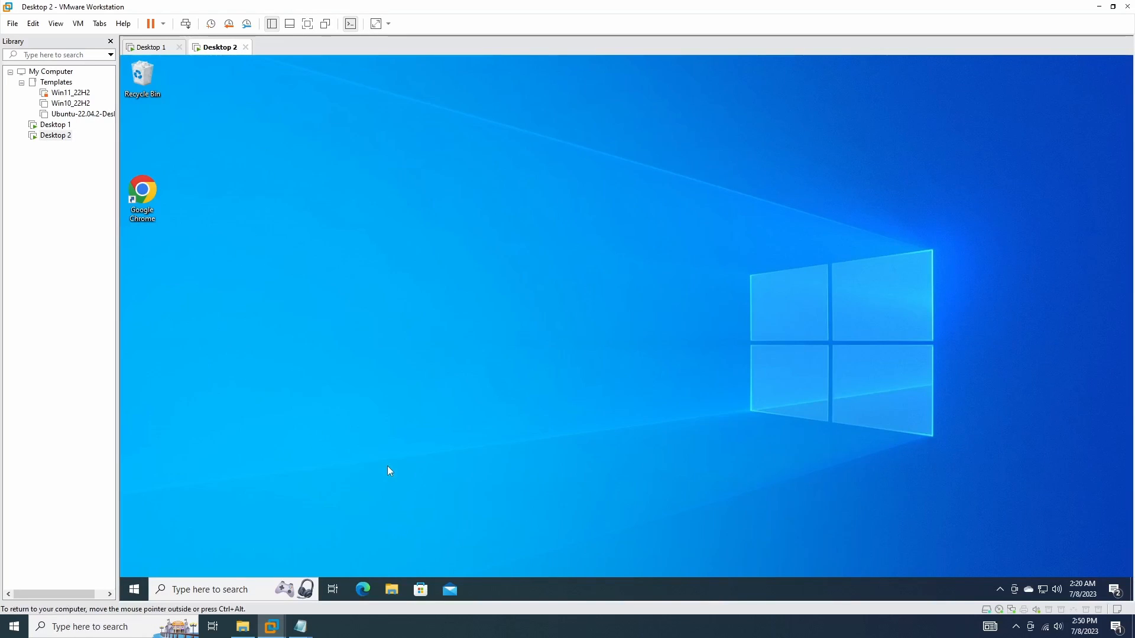
Step: On Desktop 2, open Chrome Remote Desktop and sign in with the same Google account e-mail and password
double_click(142, 197)
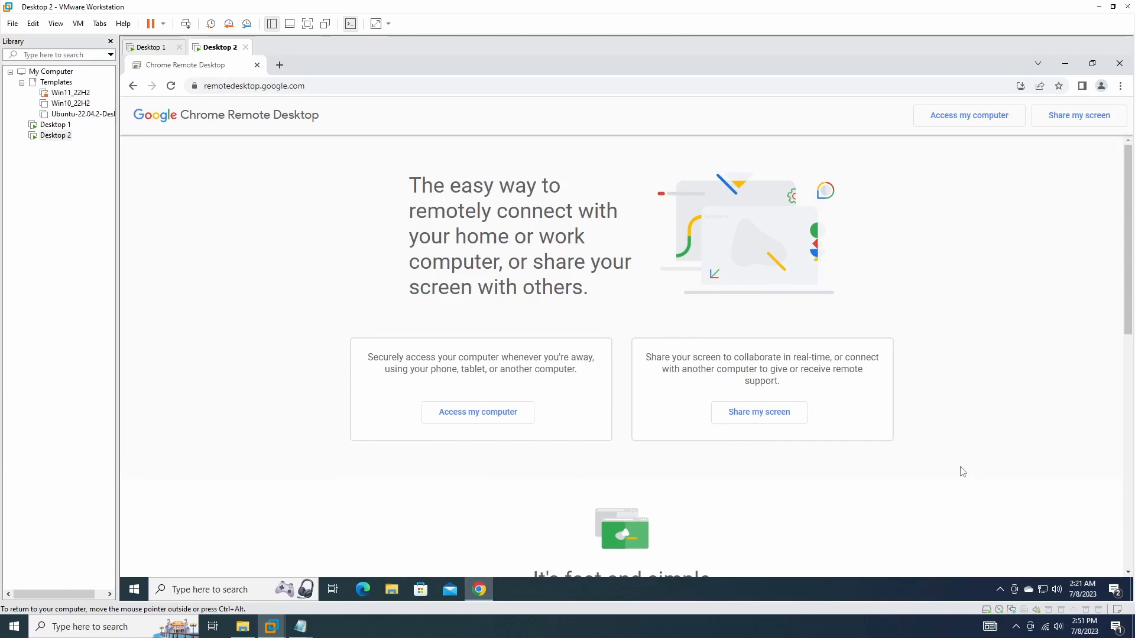
click(478, 413)
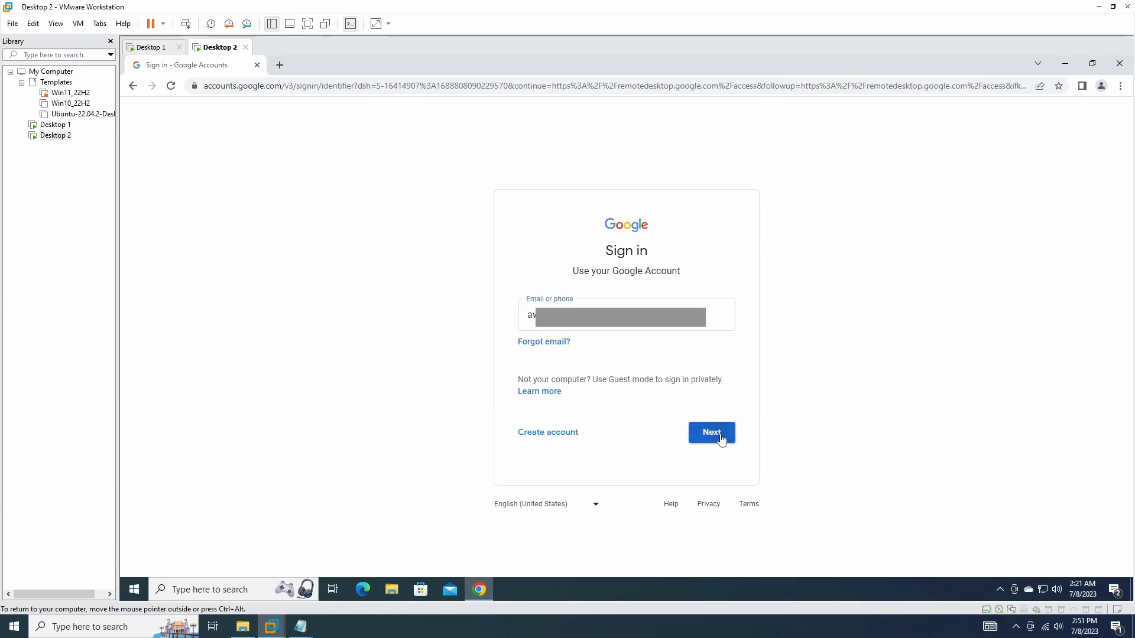
click(722, 440)
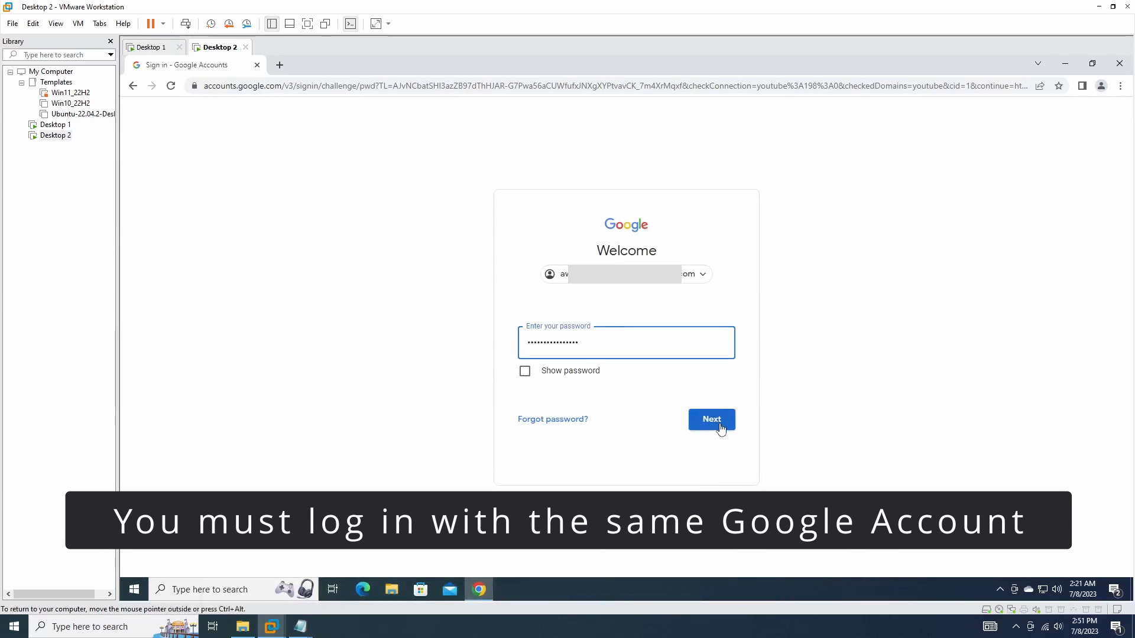
click(721, 428)
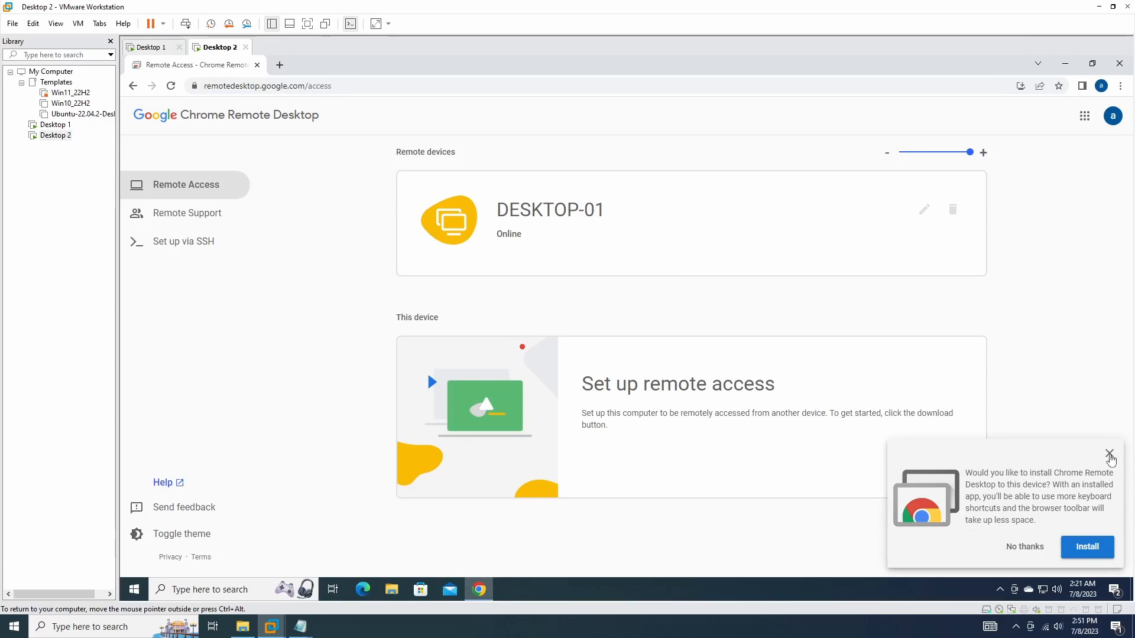
click(1110, 455)
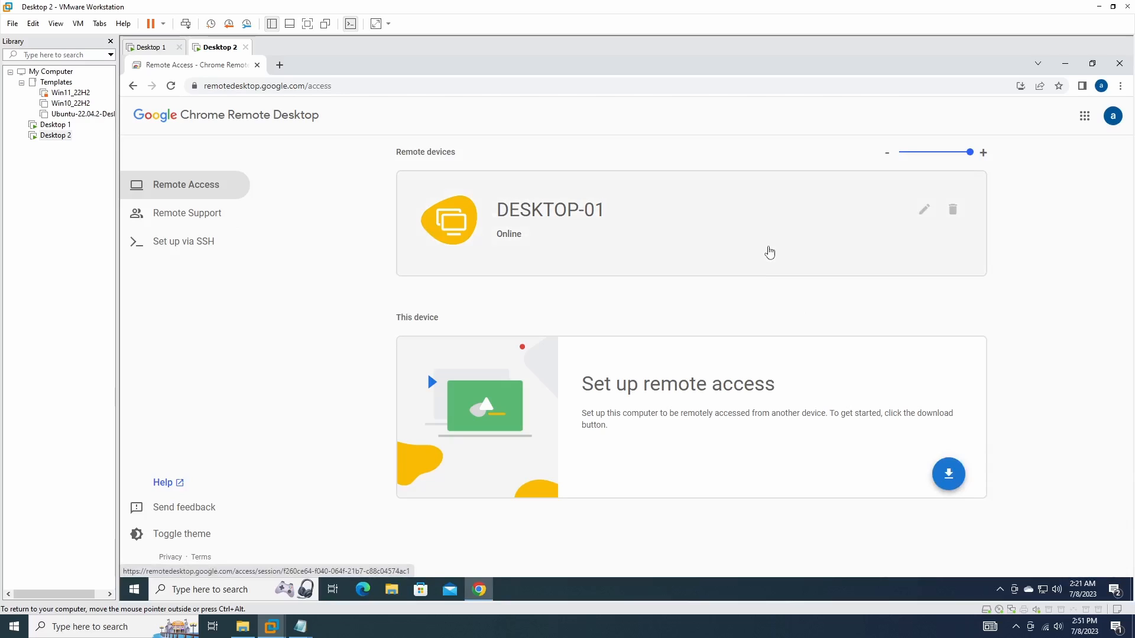
Step: Connect to DESKTOP-01 by entering its six-digit PIN
click(769, 252)
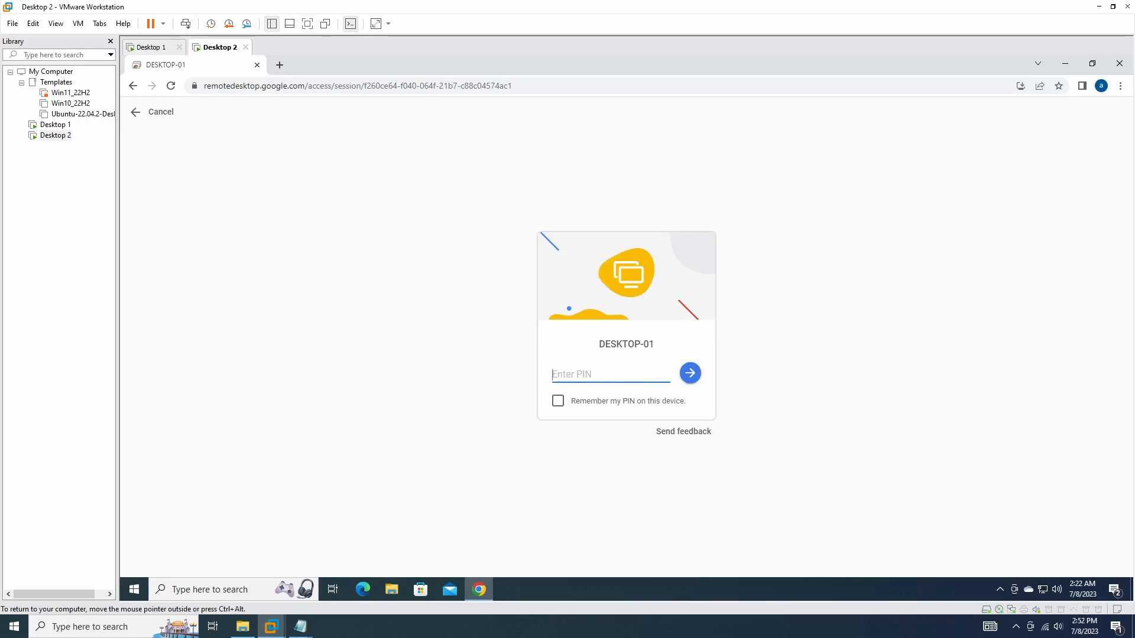
text(••••••)
click(690, 381)
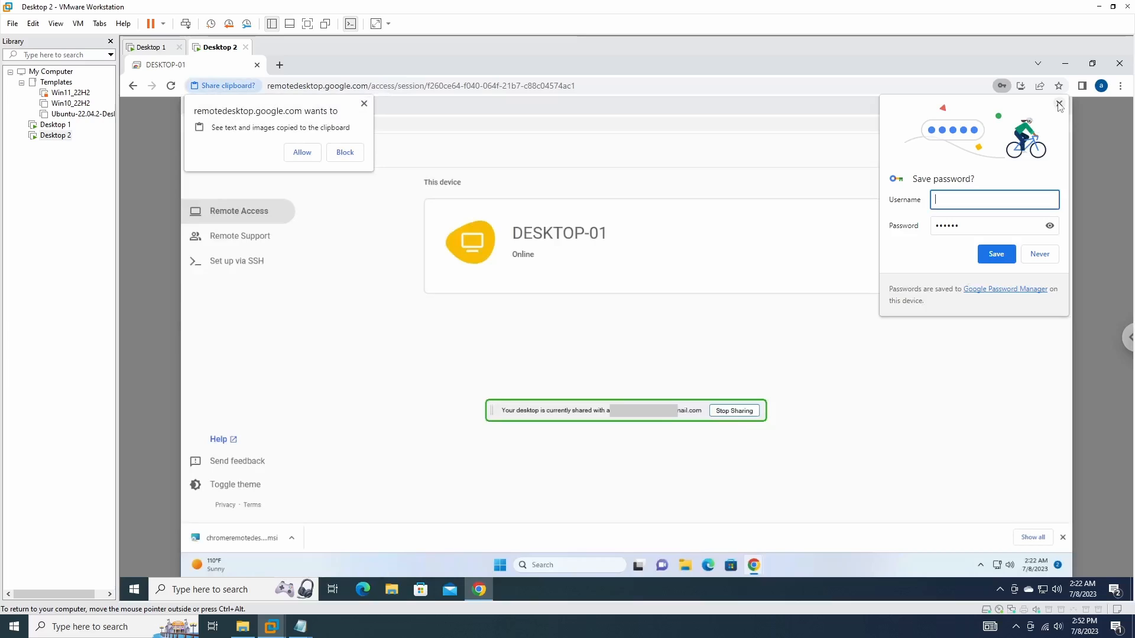
Step: Dismiss the save-PIN offer, remote Chrome windows and clipboard request on DESKTOP-01
click(1059, 104)
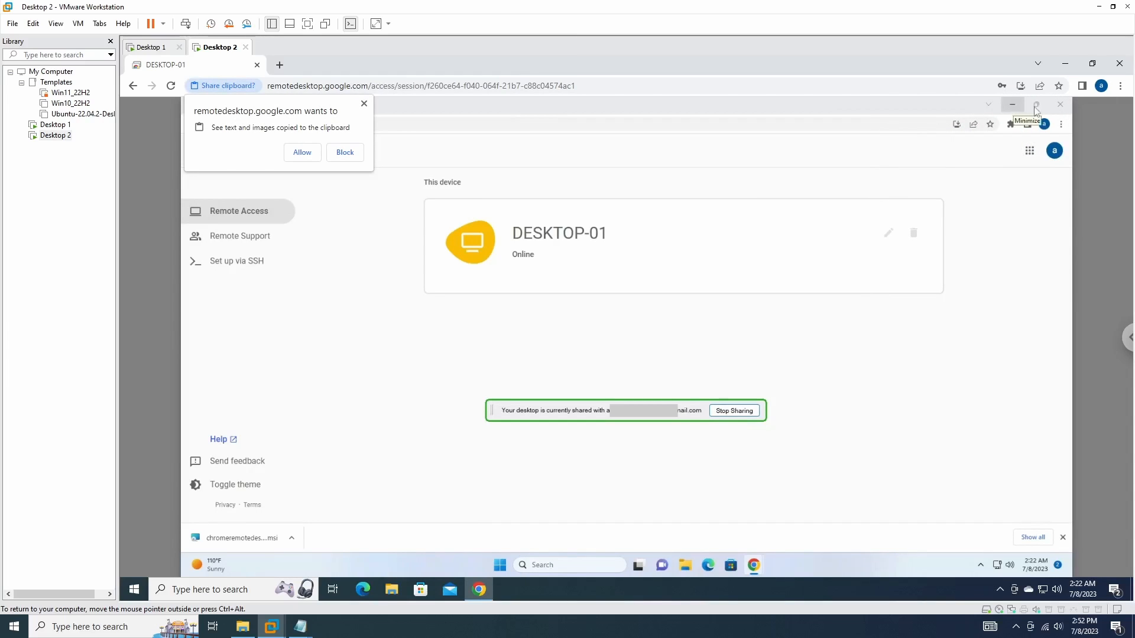
click(1013, 105)
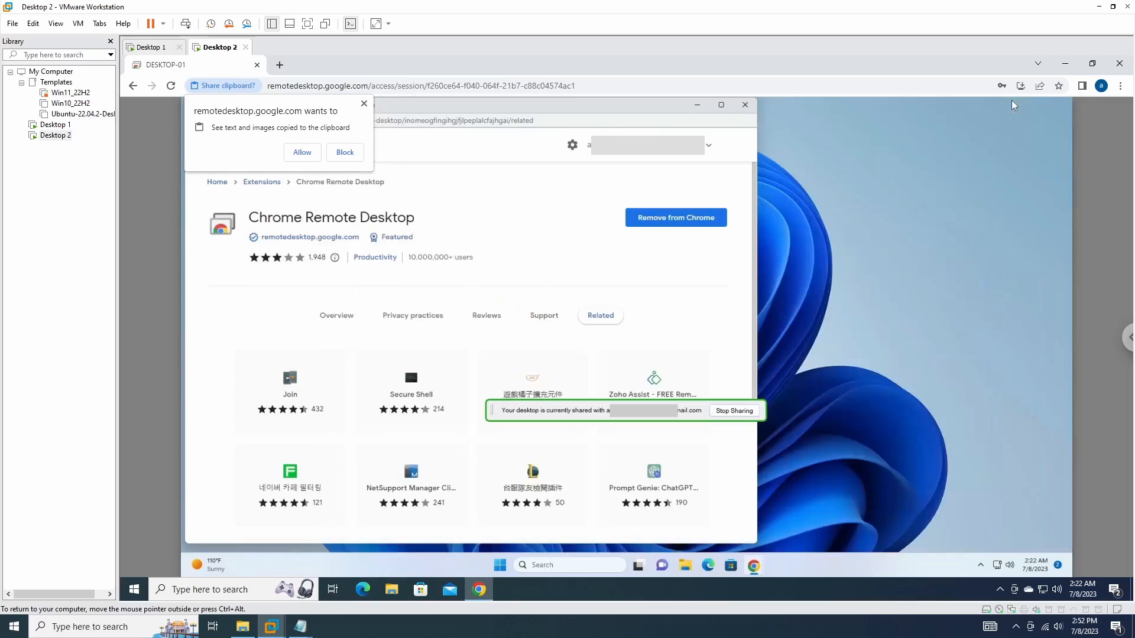
click(749, 106)
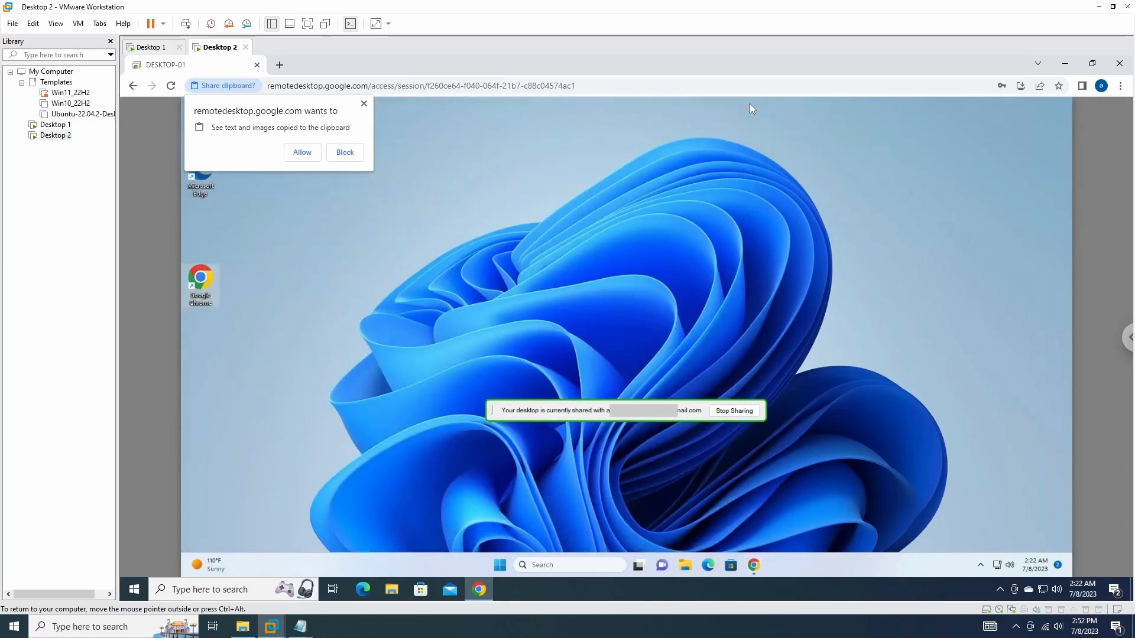
click(364, 104)
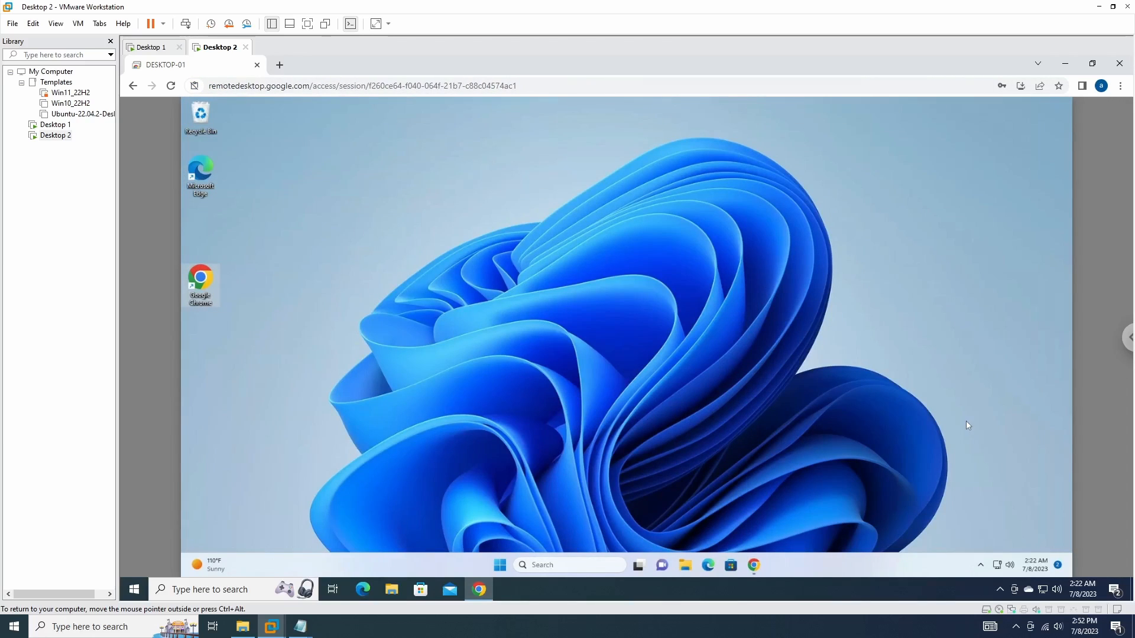
Step: Open File Explorer on DESKTOP-01 from Start, view the Desktop folder, then close it
click(500, 566)
click(685, 566)
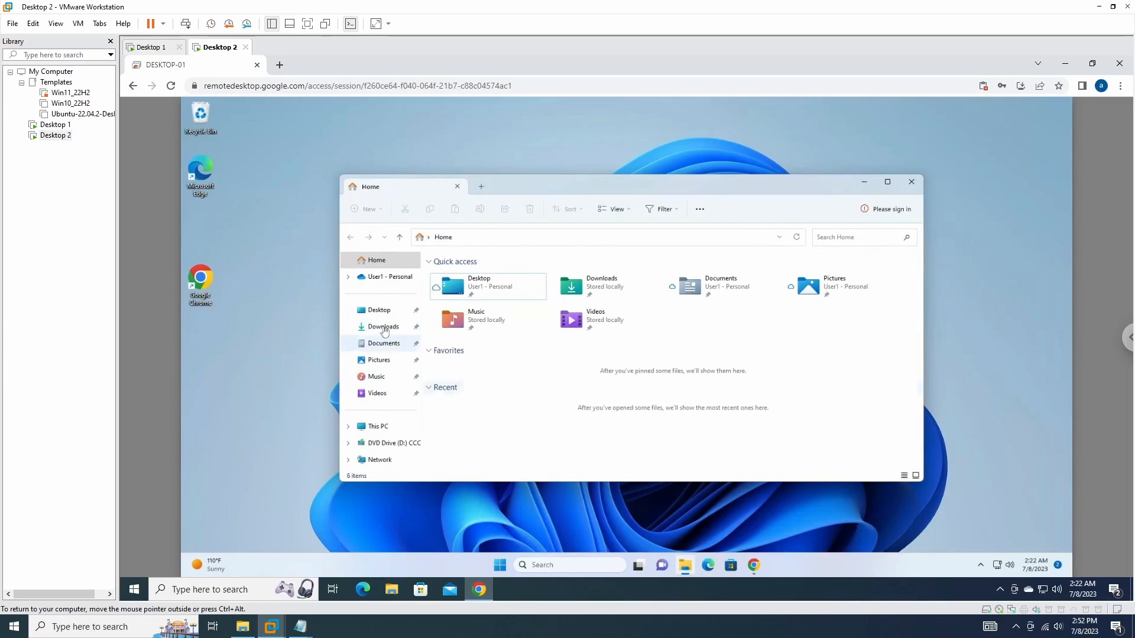
click(379, 310)
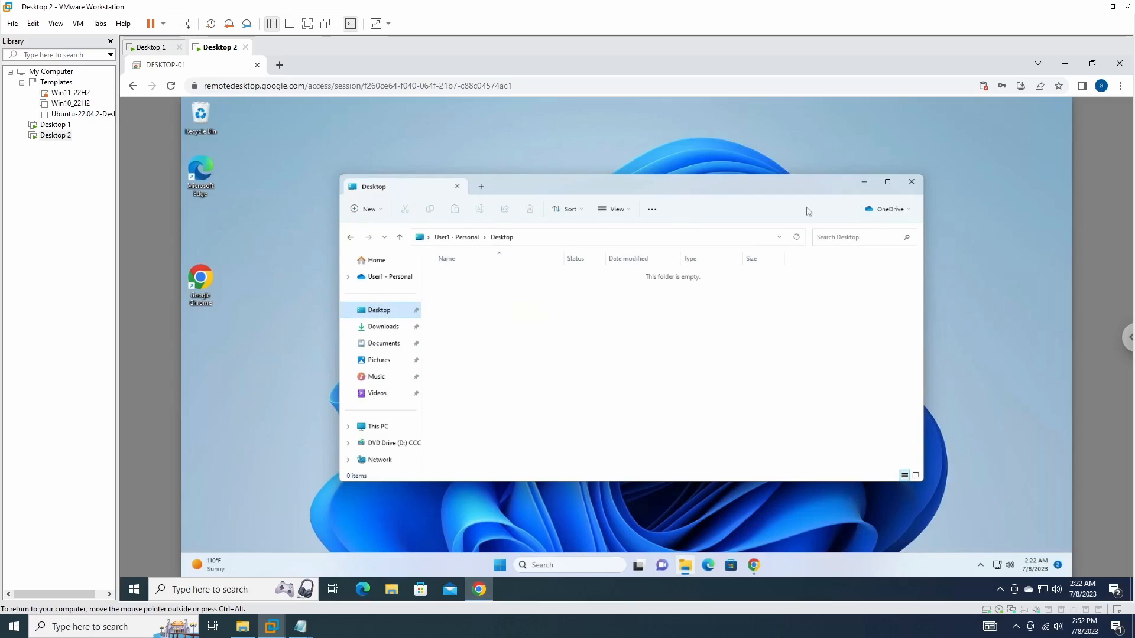
click(914, 183)
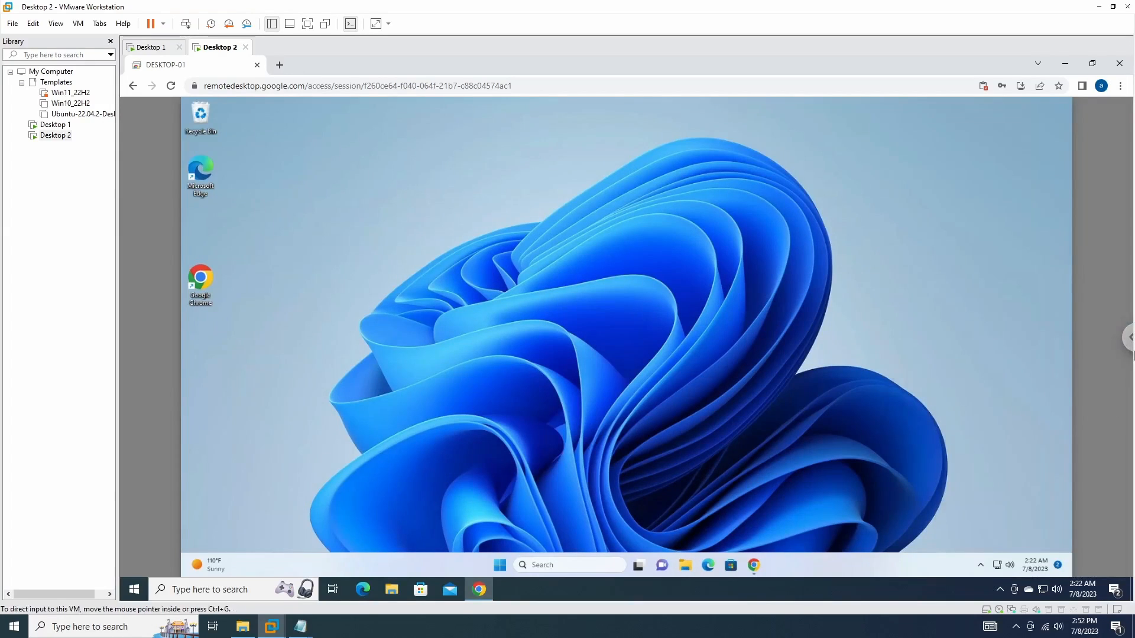
click(1127, 342)
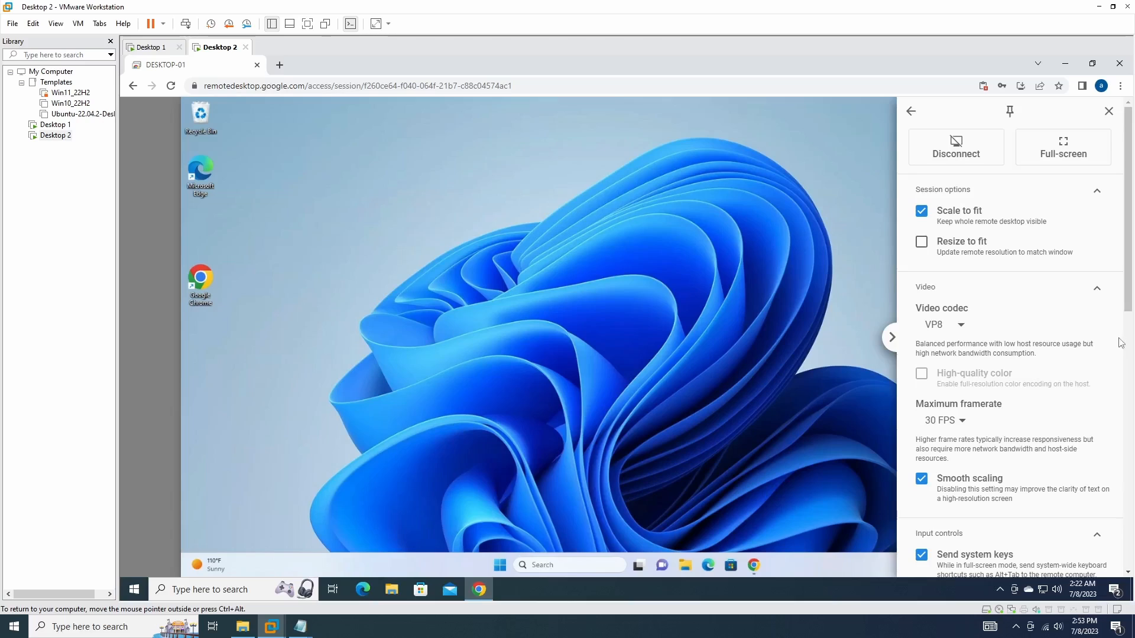
Step: Review the session options panel and disconnect from DESKTOP-01
scroll(1116, 379, down, 4)
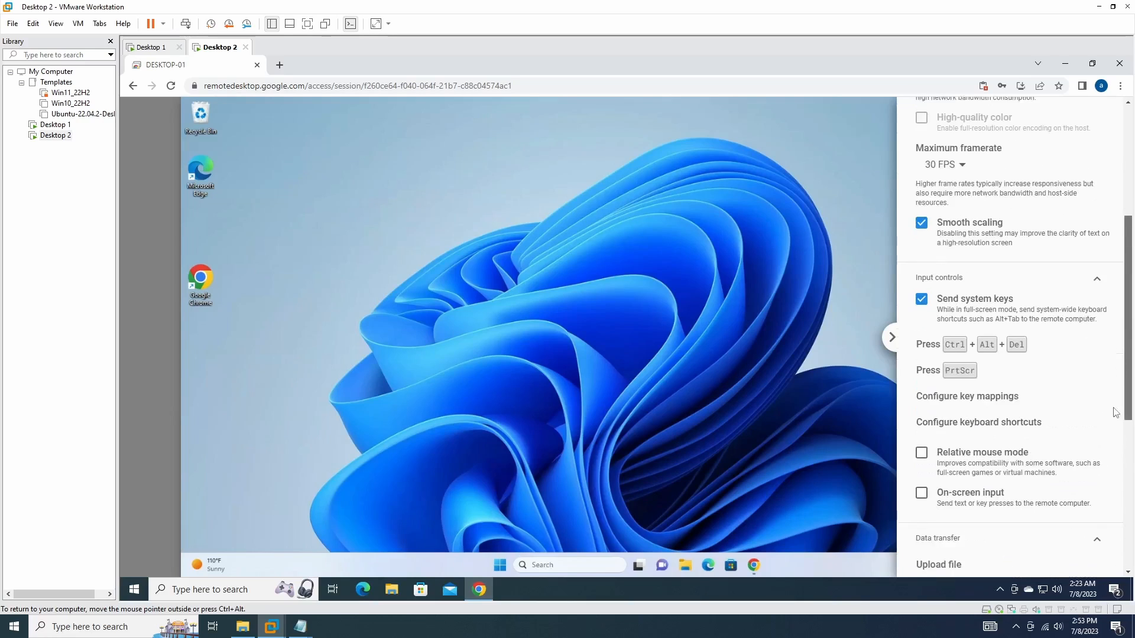
scroll(1116, 412, down, 3)
scroll(1035, 266, up, 10)
click(953, 147)
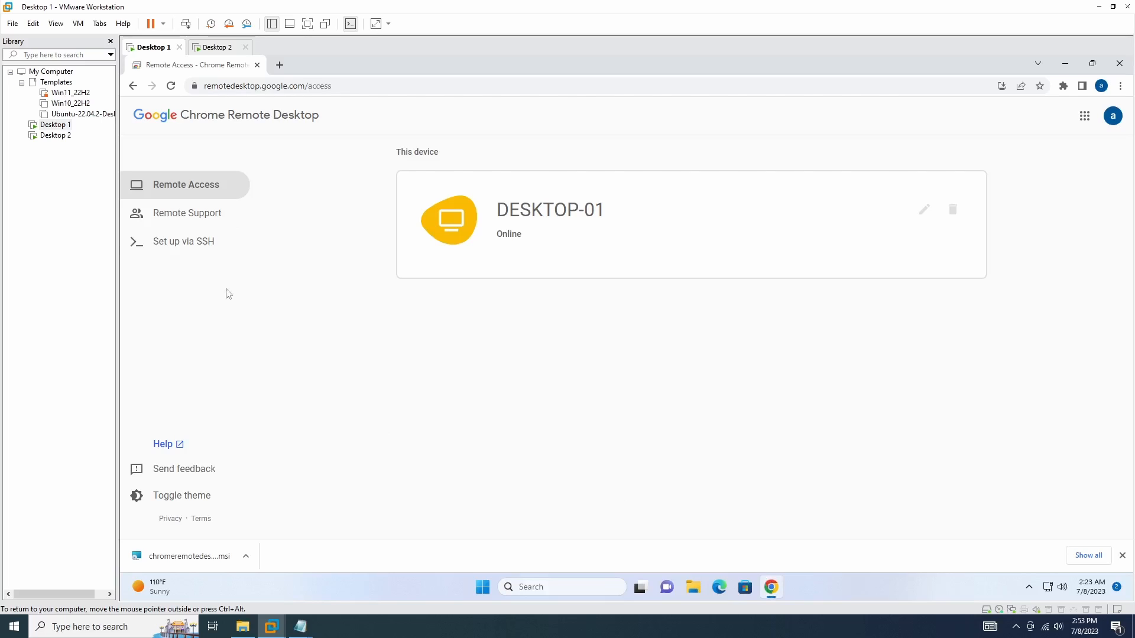
Step: Generate and copy a one-time Remote Support access code, then switch to Desktop 2
click(184, 214)
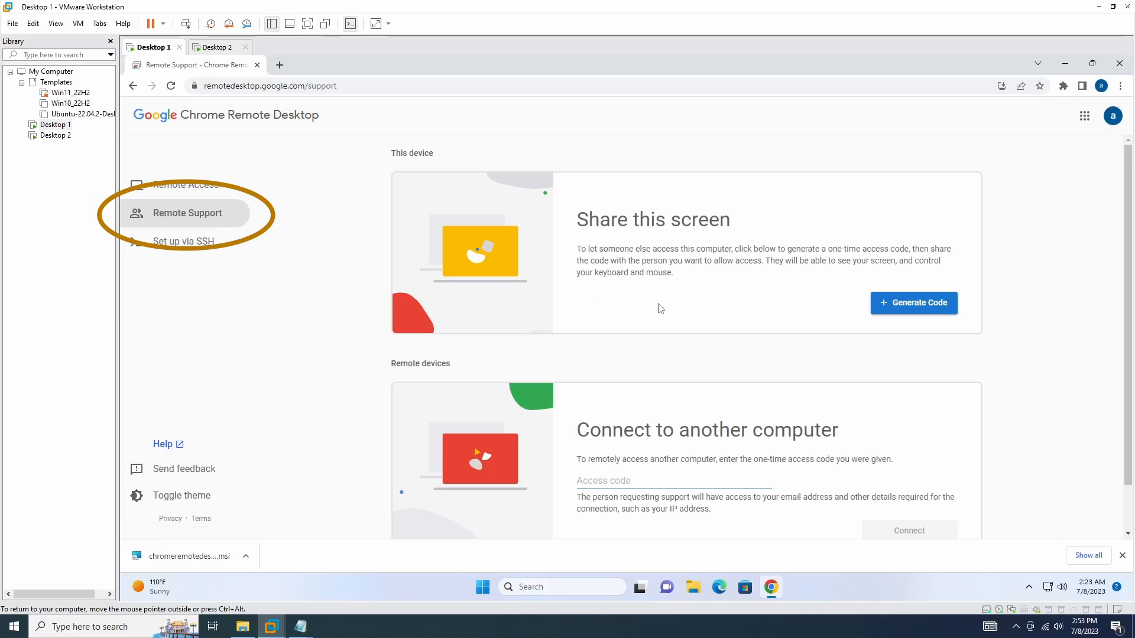
click(925, 314)
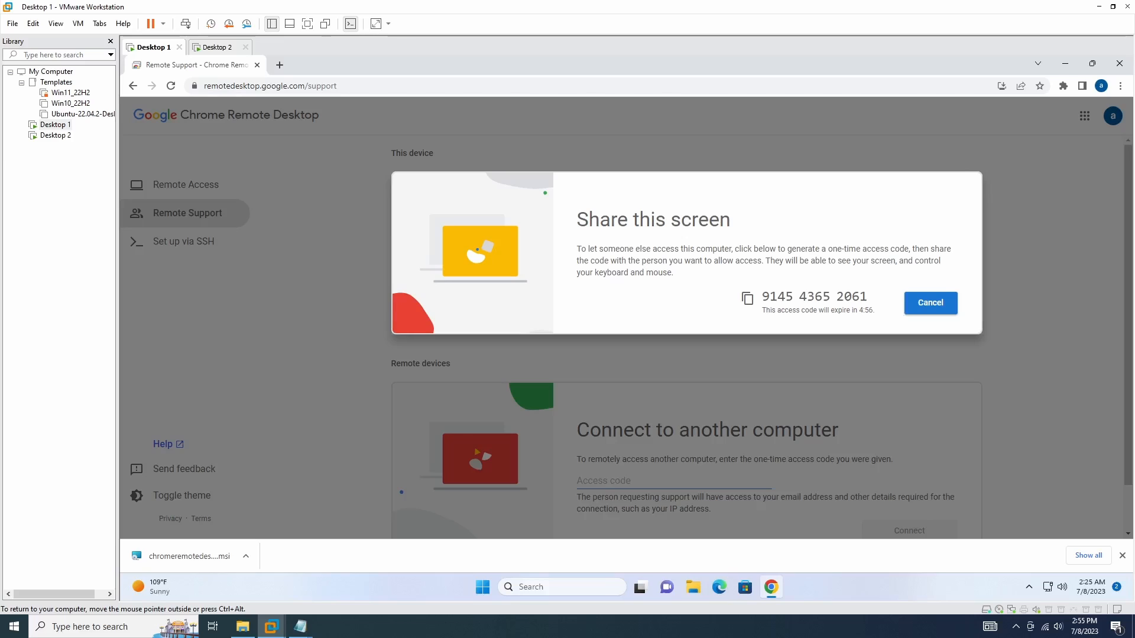
click(750, 301)
click(219, 48)
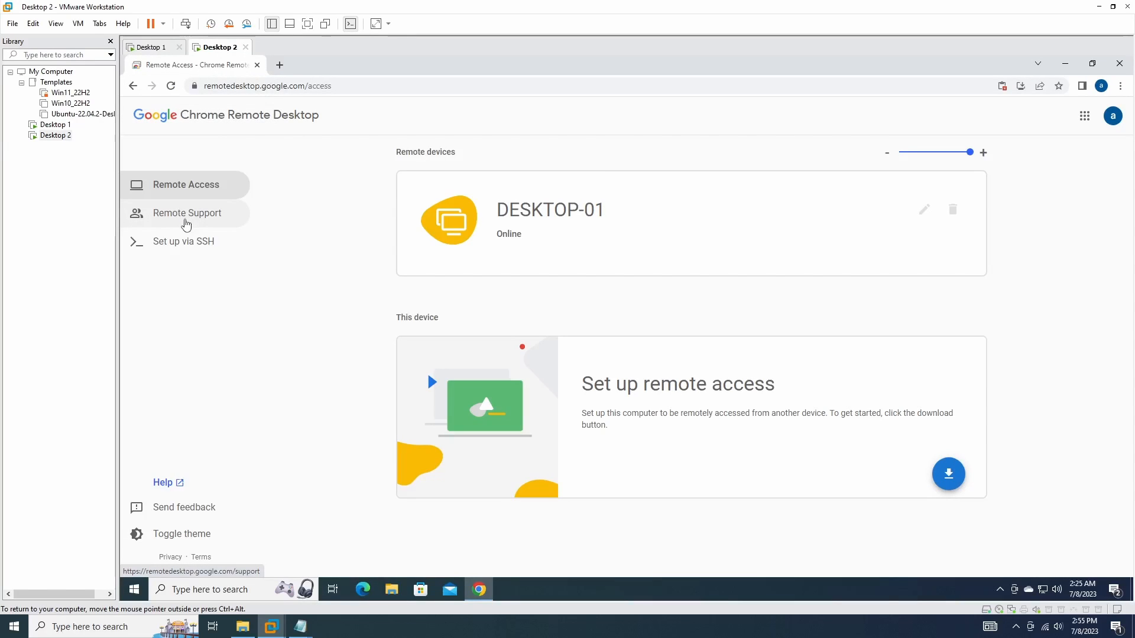
Step: On Desktop 2, paste the one-time access code into Remote Support and connect
click(186, 224)
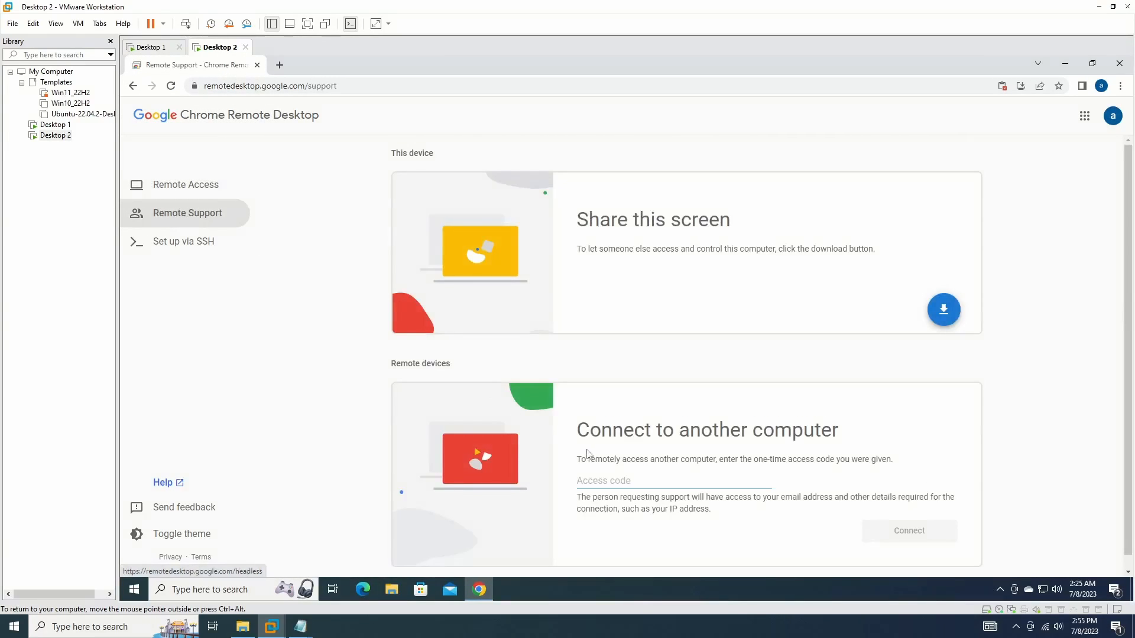
click(627, 481)
key(ctrl+v)
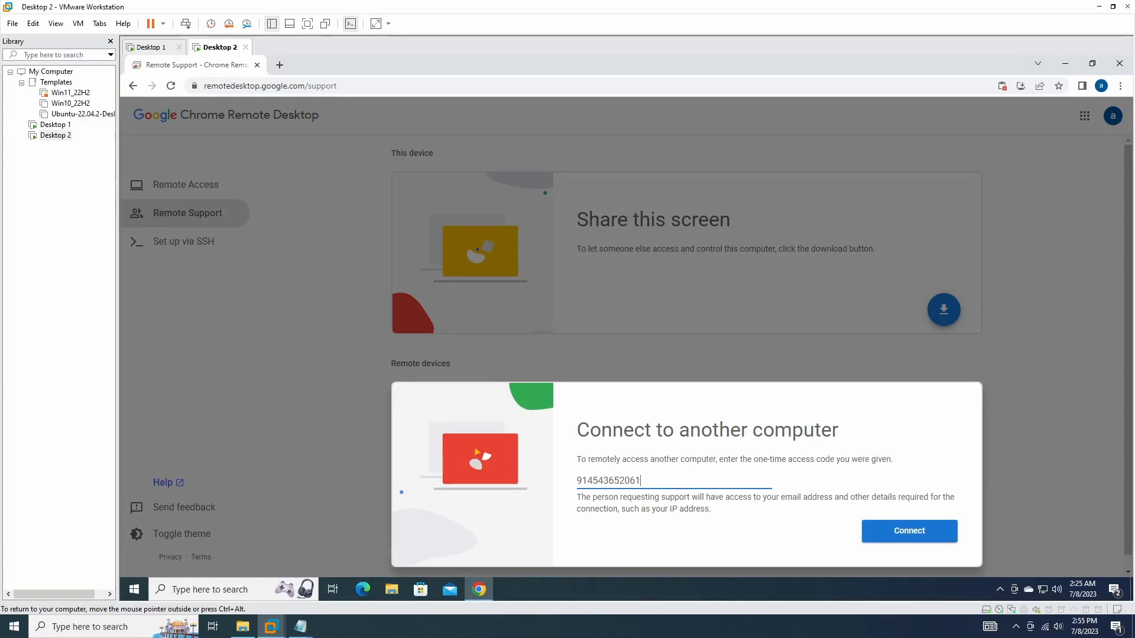
click(911, 533)
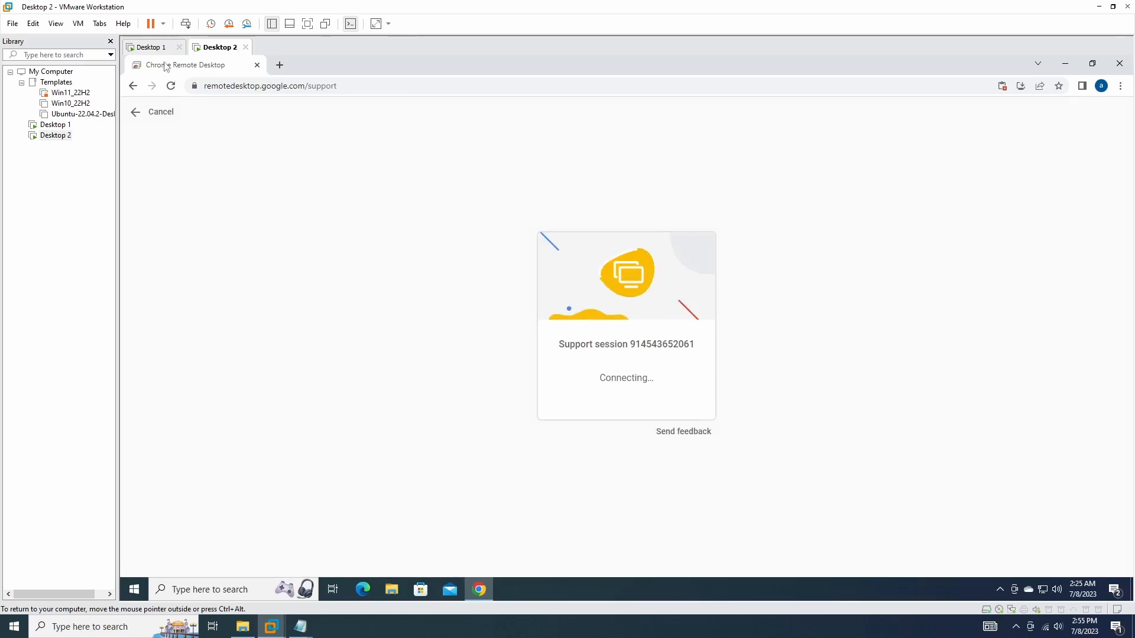
Step: On DESKTOP-01, approve sharing its screen, then return to Desktop 2
click(148, 47)
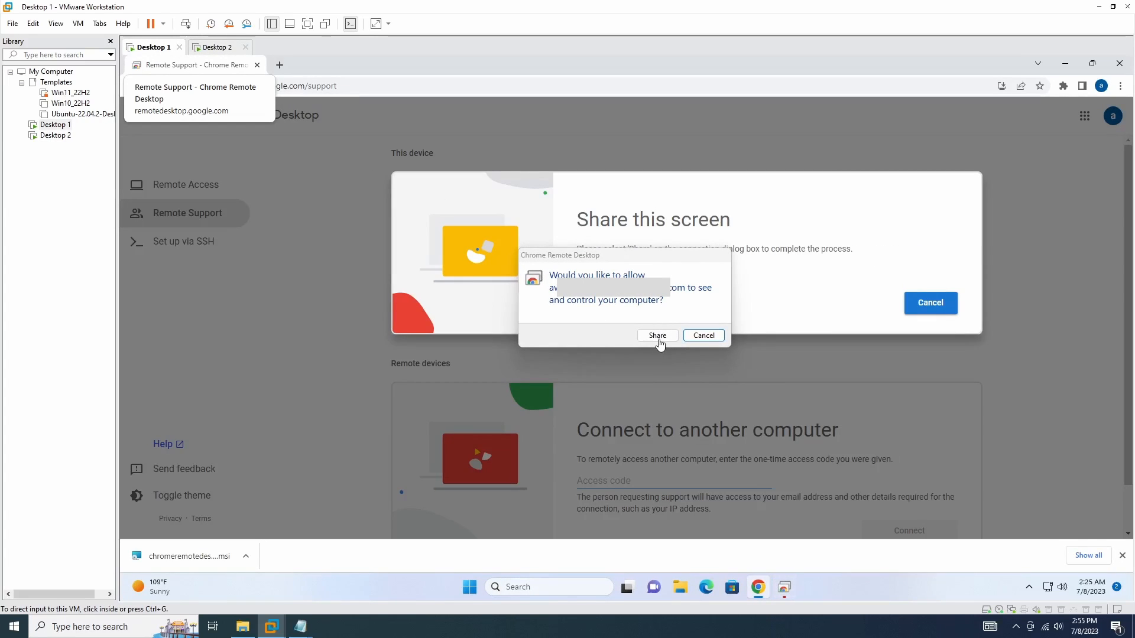
click(659, 340)
click(658, 336)
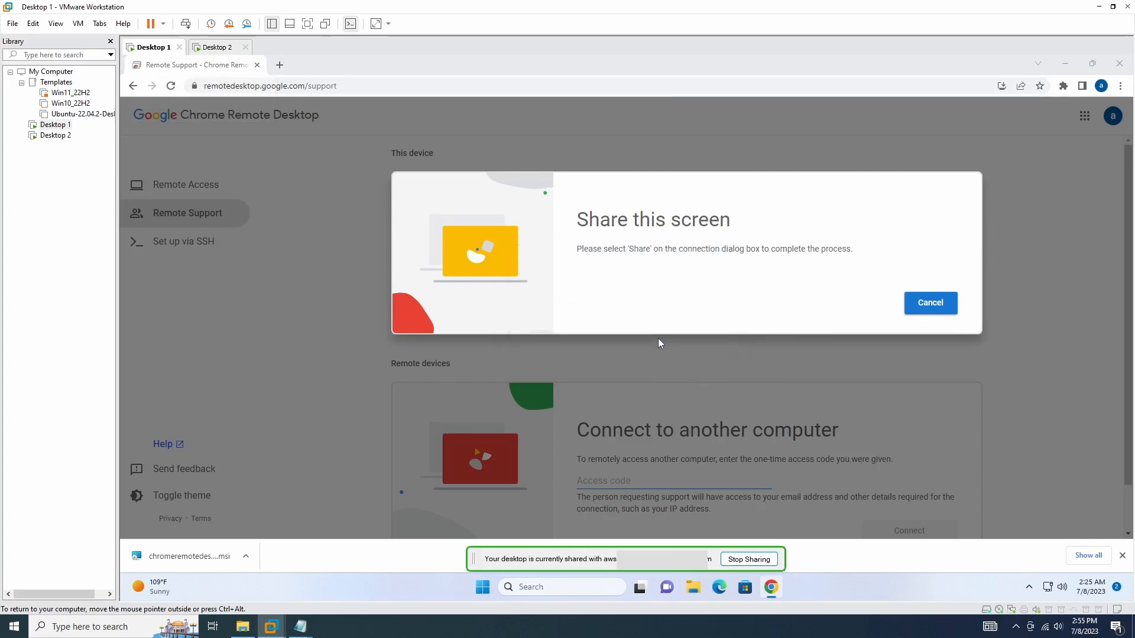
click(222, 53)
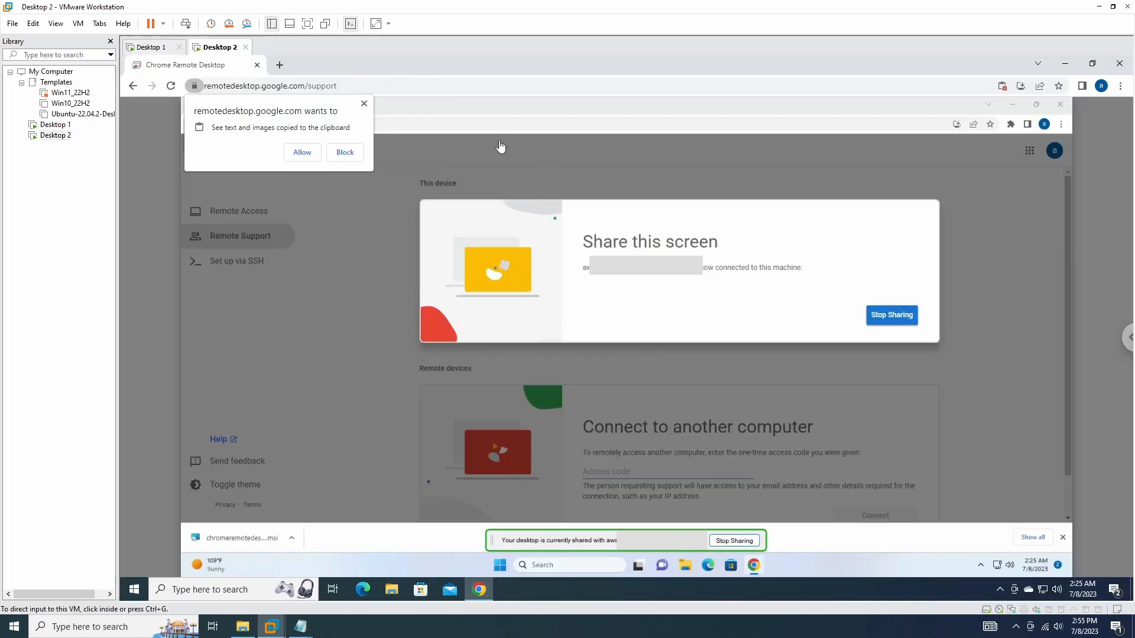
Step: Dismiss the clipboard access request, then stop sharing the screen from DESKTOP-01
click(364, 106)
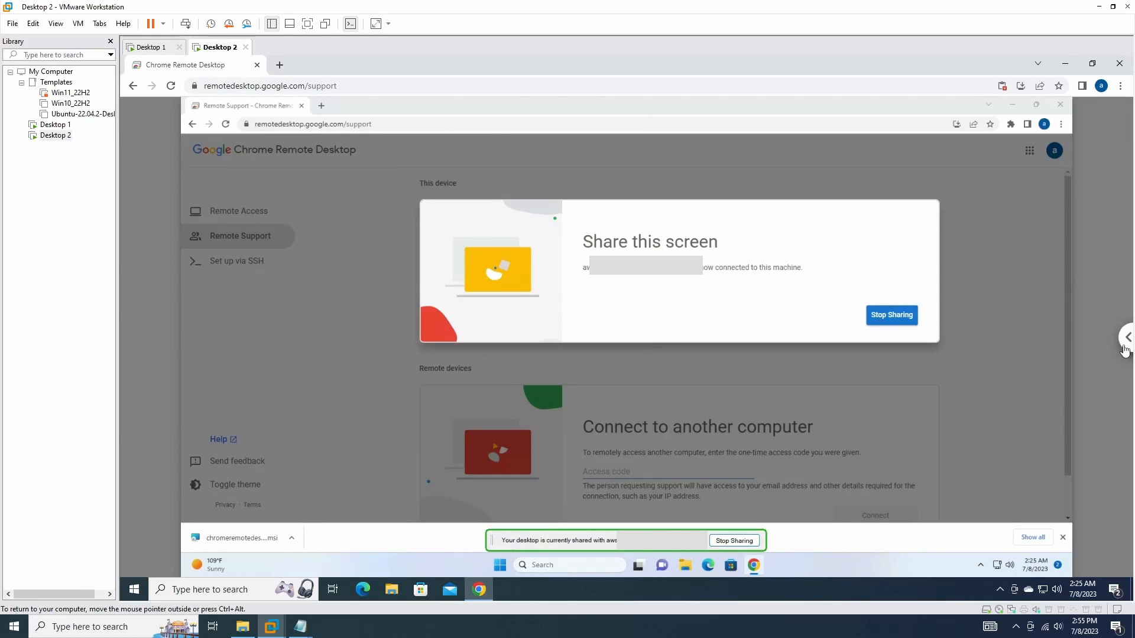
click(1125, 350)
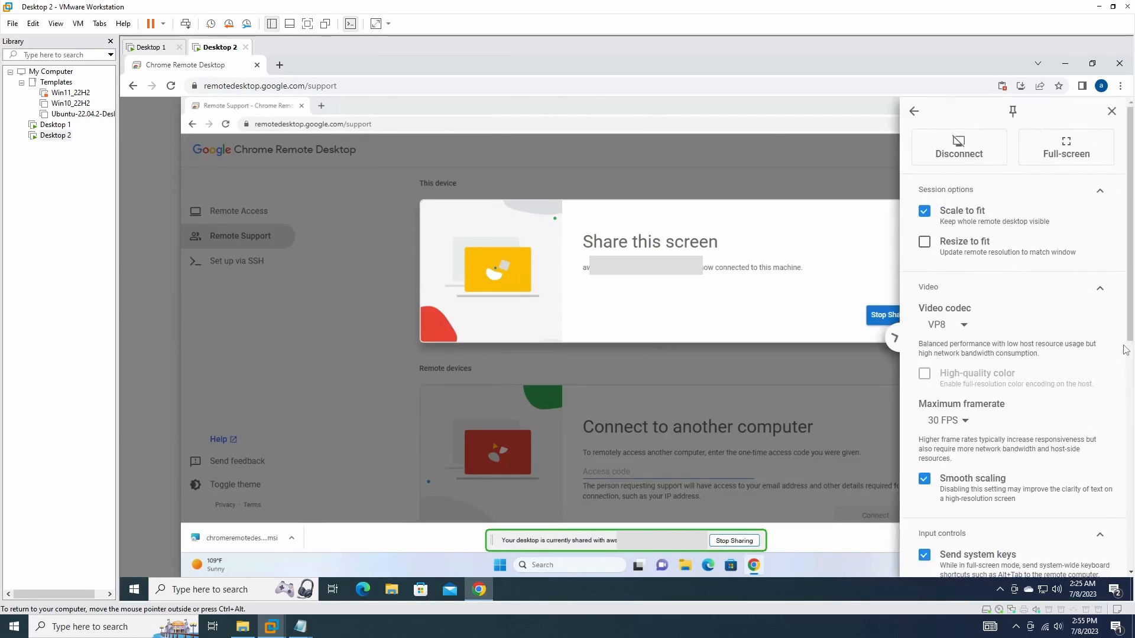
click(159, 50)
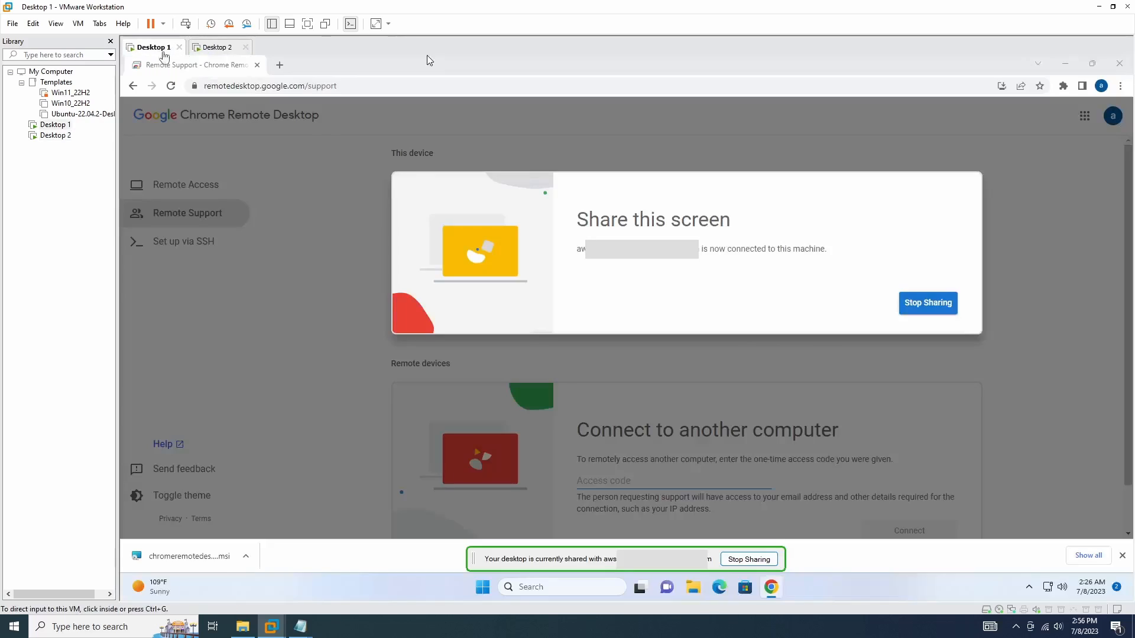
click(926, 317)
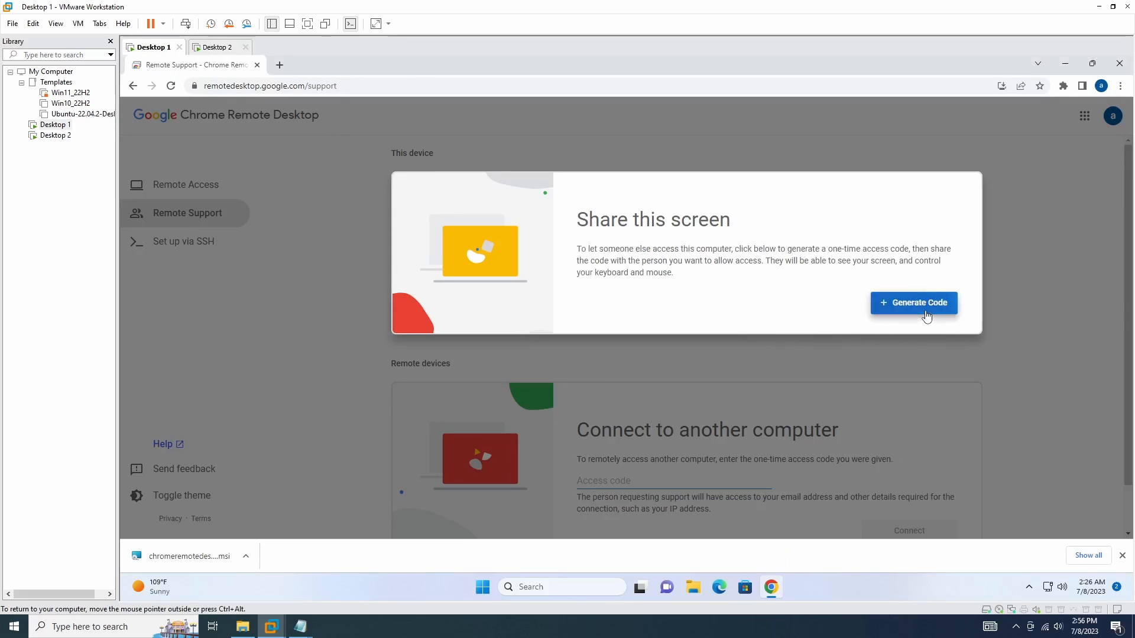